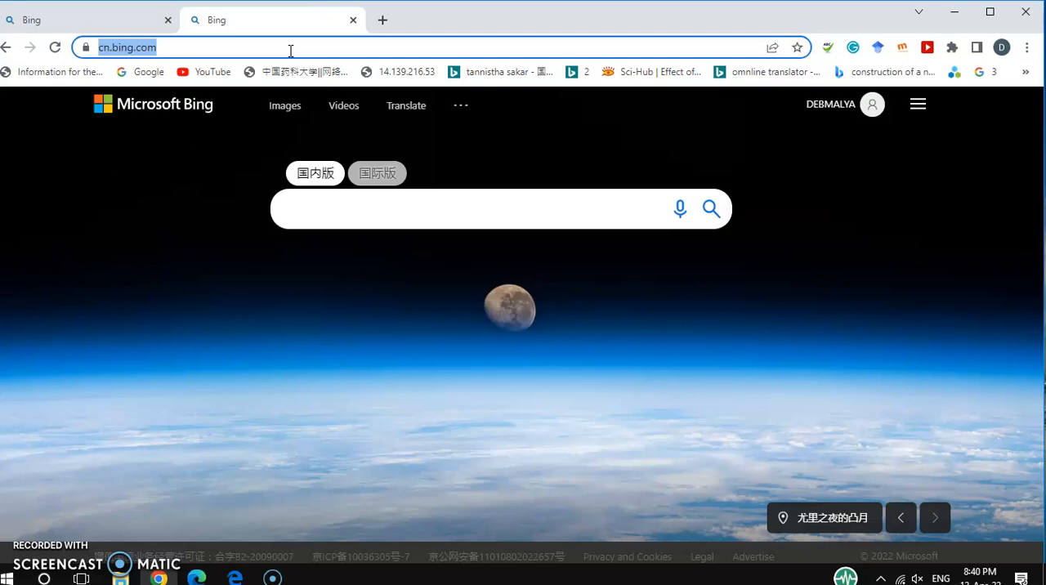
{"action": "type", "text": "uni"}
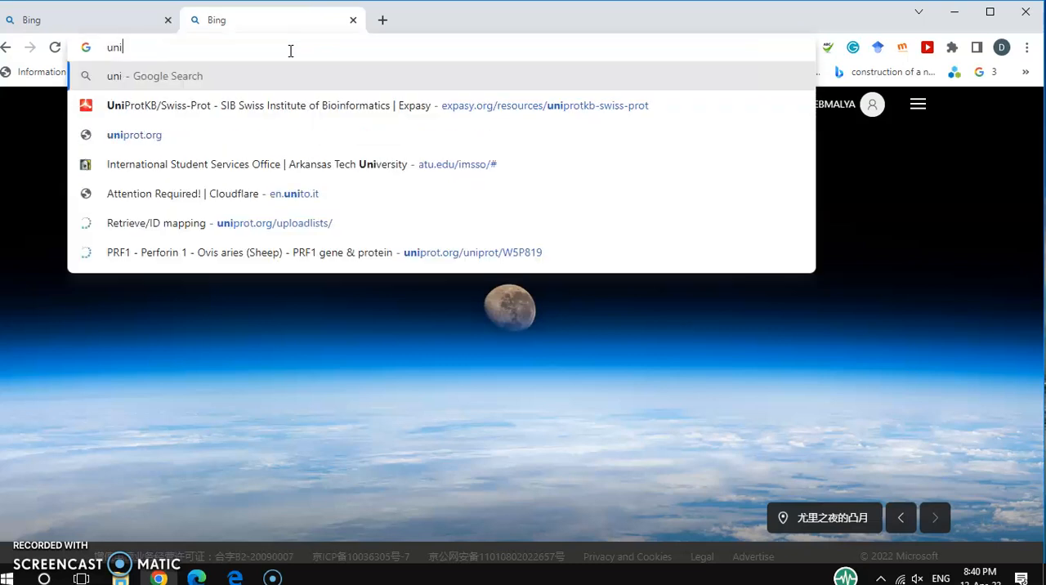
{"action": "type", "text": "prot"}
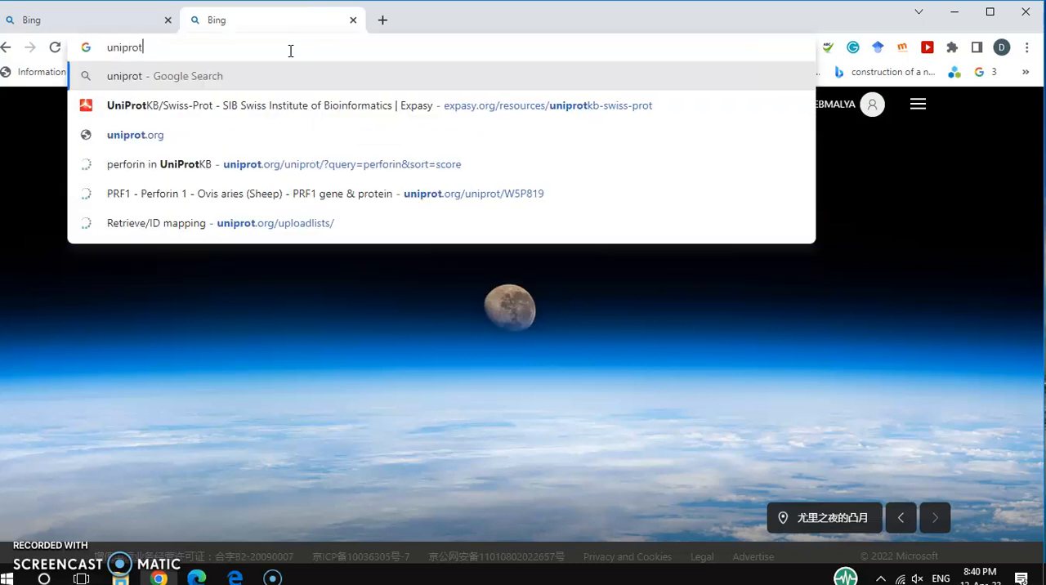
{"action": "left_click", "coordinate": [149, 146]}
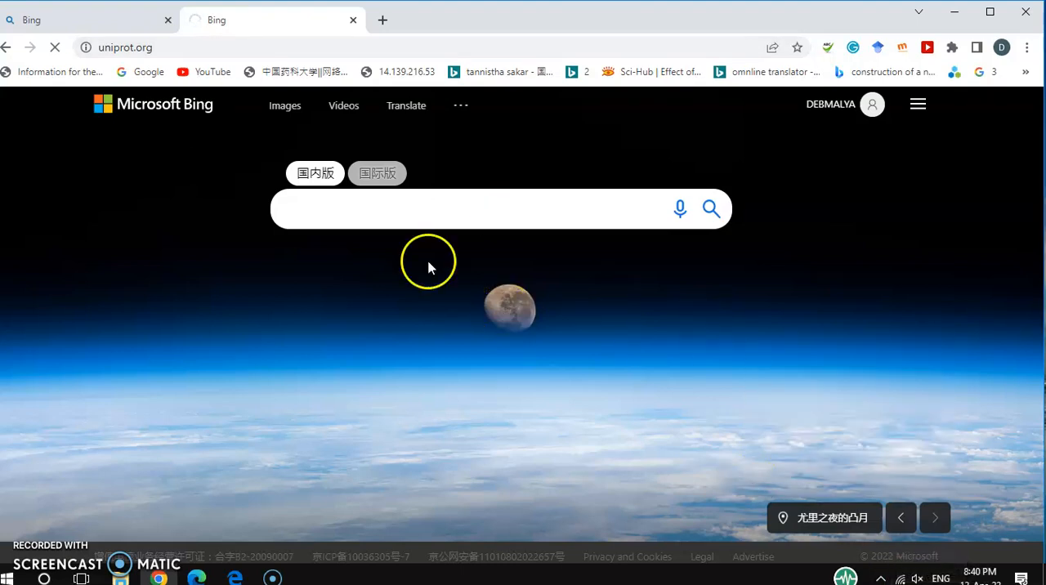
{"action": "left_click", "coordinate": [245, 47]}
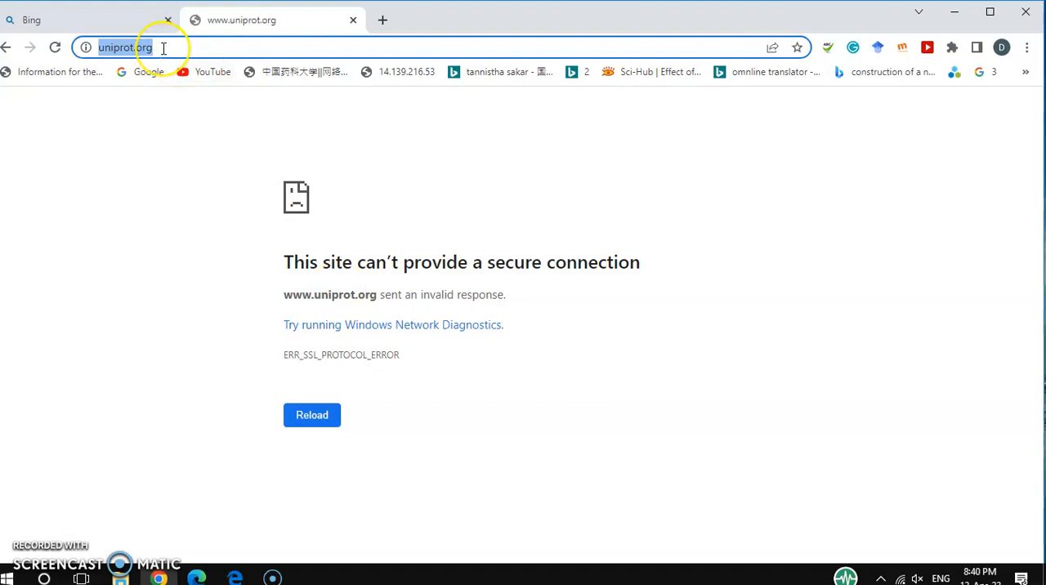
{"action": "left_click", "coordinate": [198, 47]}
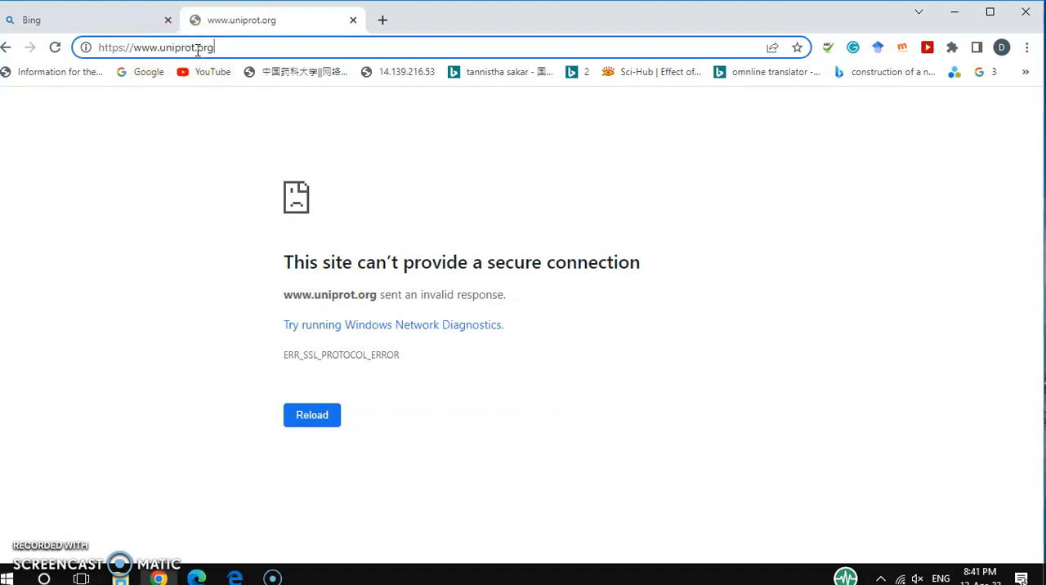
{"action": "left_click", "coordinate": [244, 51]}
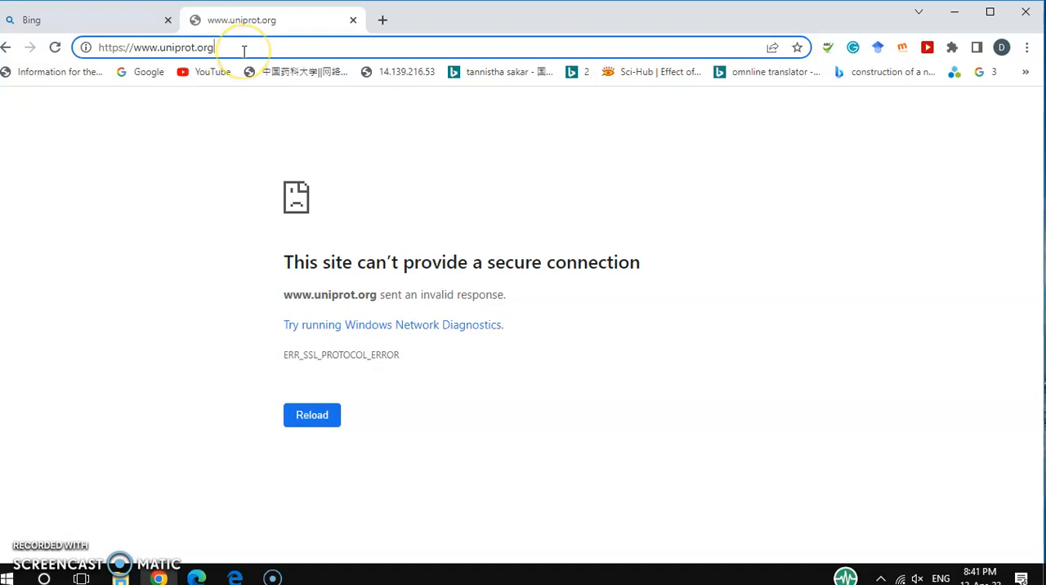
{"action": "key", "text": "Return"}
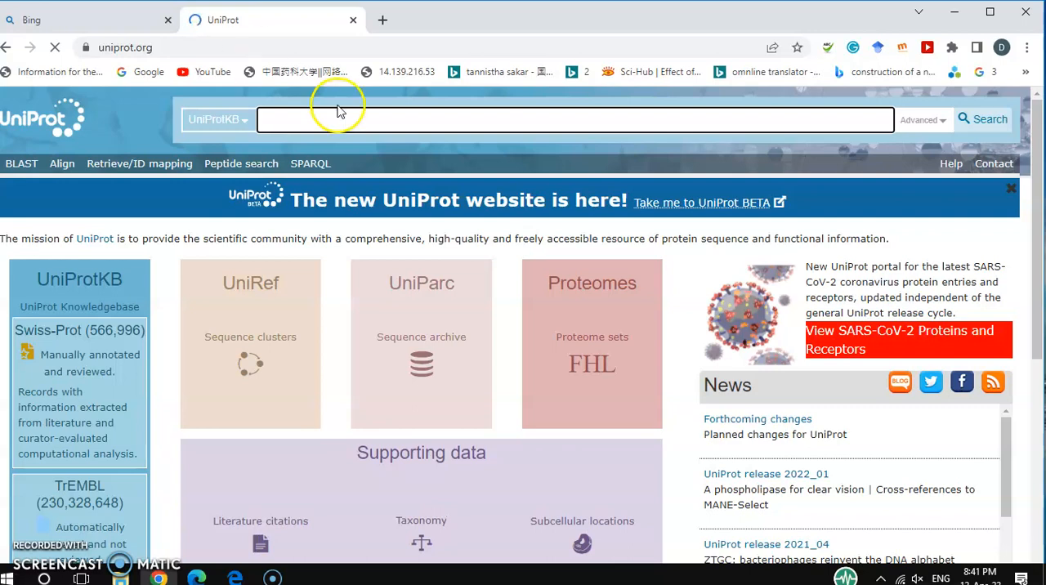
Search the UniProtKB database for perforin.
{"action": "scroll", "coordinate": [385, 283], "scroll_direction": "down", "scroll_amount": 4}
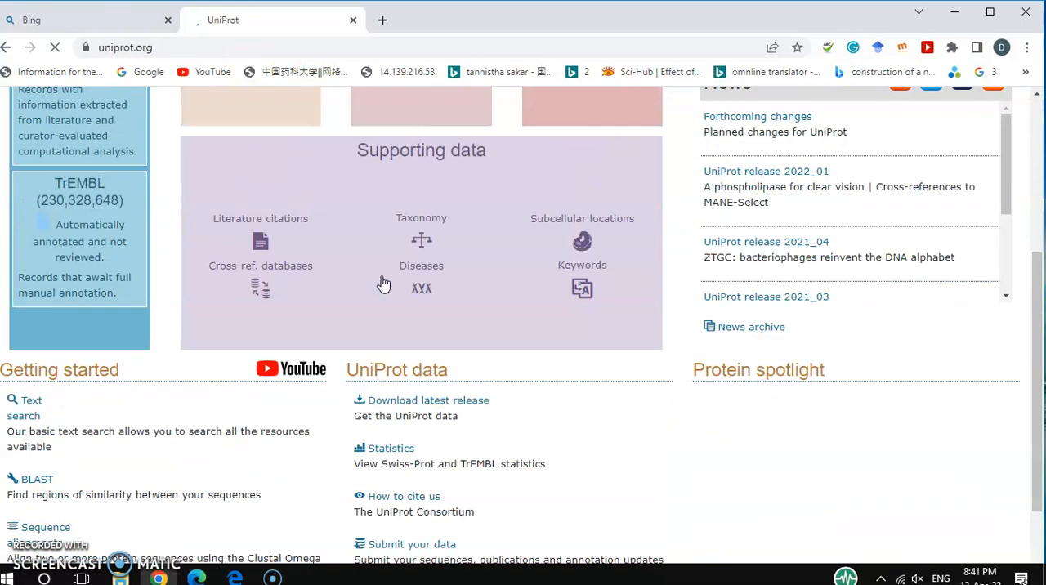
{"action": "scroll", "coordinate": [381, 281], "scroll_direction": "up", "scroll_amount": 3}
{"action": "scroll", "coordinate": [363, 235], "scroll_direction": "up", "scroll_amount": 1}
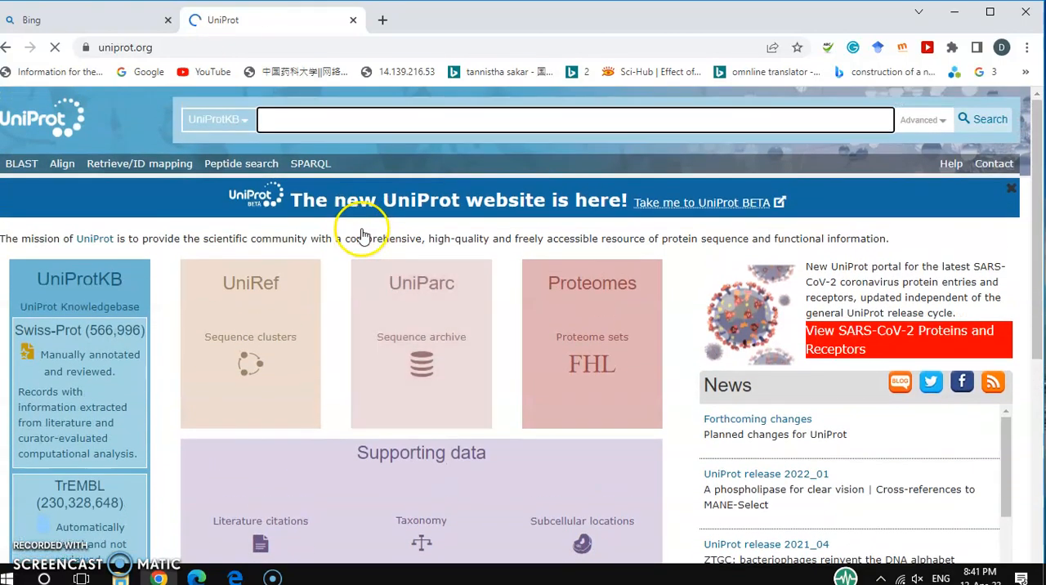
{"action": "left_click", "coordinate": [349, 120]}
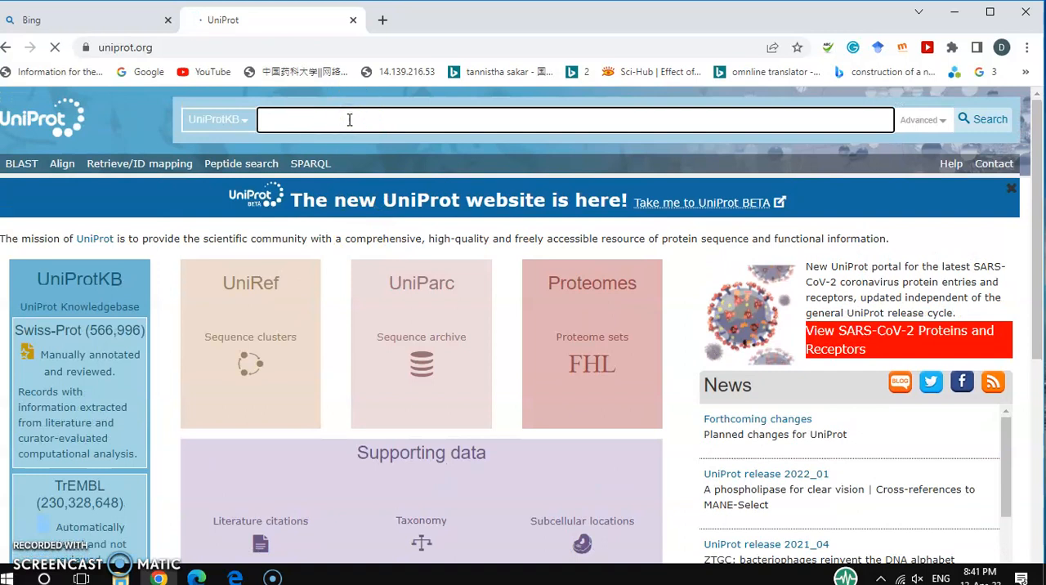
{"action": "left_click", "coordinate": [350, 119]}
{"action": "type", "text": "perforin"}
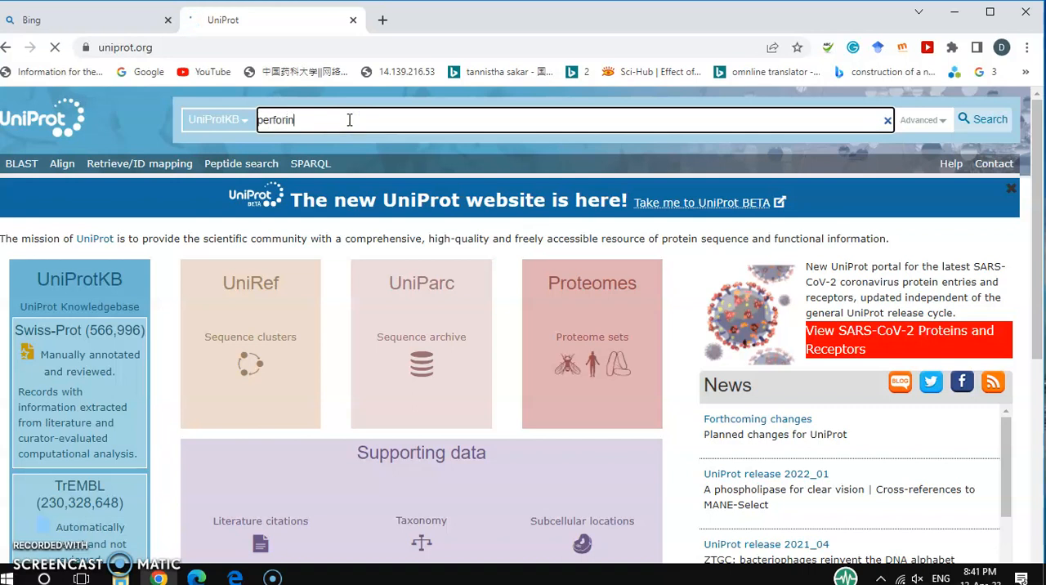
{"action": "left_click", "coordinate": [363, 125]}
{"action": "left_click", "coordinate": [381, 121]}
{"action": "left_click", "coordinate": [989, 121]}
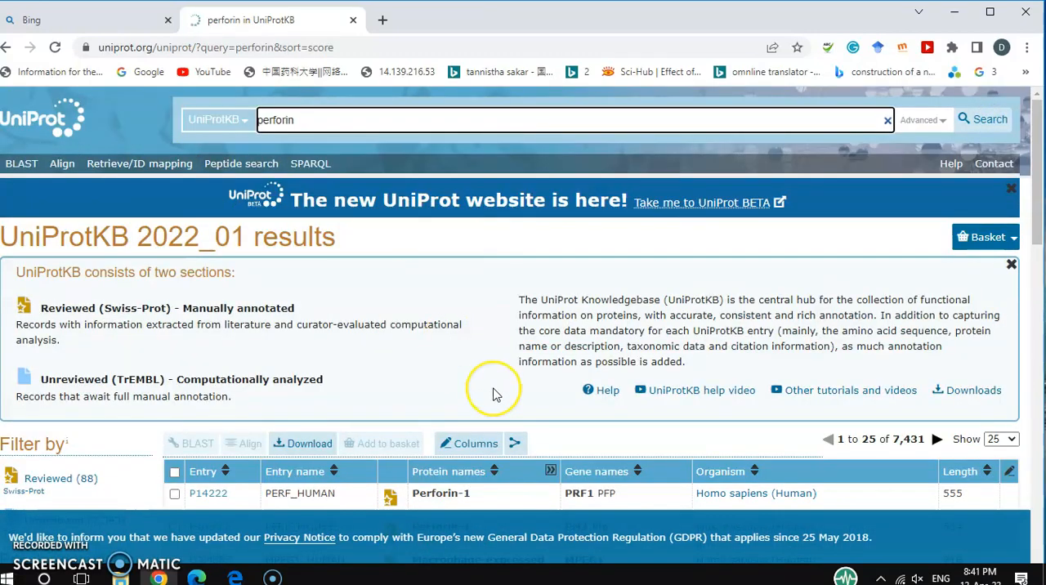
Examine the perforin results table, comparing the entries' review status, protein names, gene names, organisms and lengths.
{"action": "scroll", "coordinate": [495, 393], "scroll_direction": "down", "scroll_amount": 3}
{"action": "scroll", "coordinate": [493, 394], "scroll_direction": "down", "scroll_amount": 3}
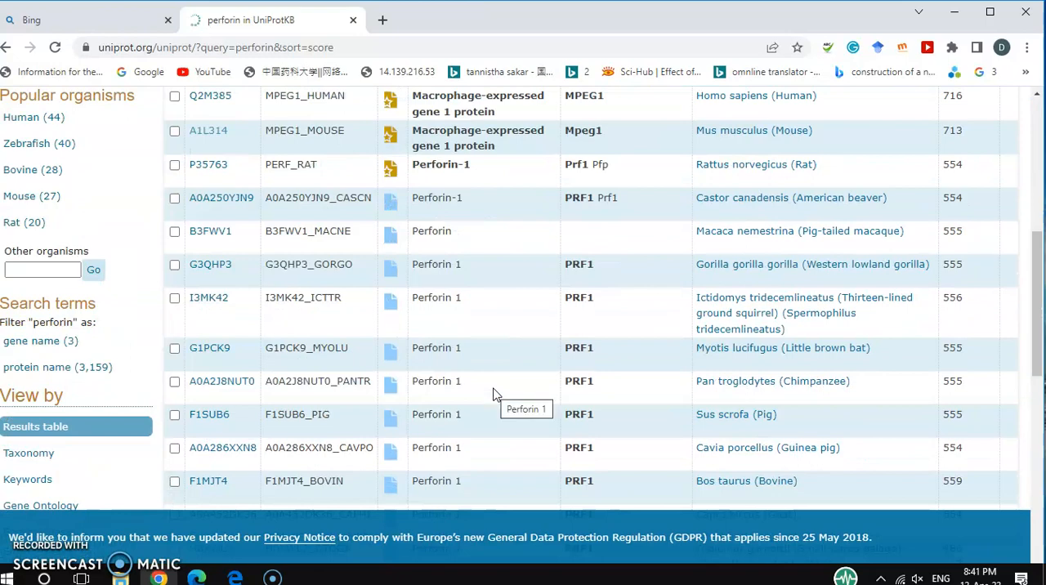
{"action": "scroll", "coordinate": [493, 395], "scroll_direction": "down", "scroll_amount": 10}
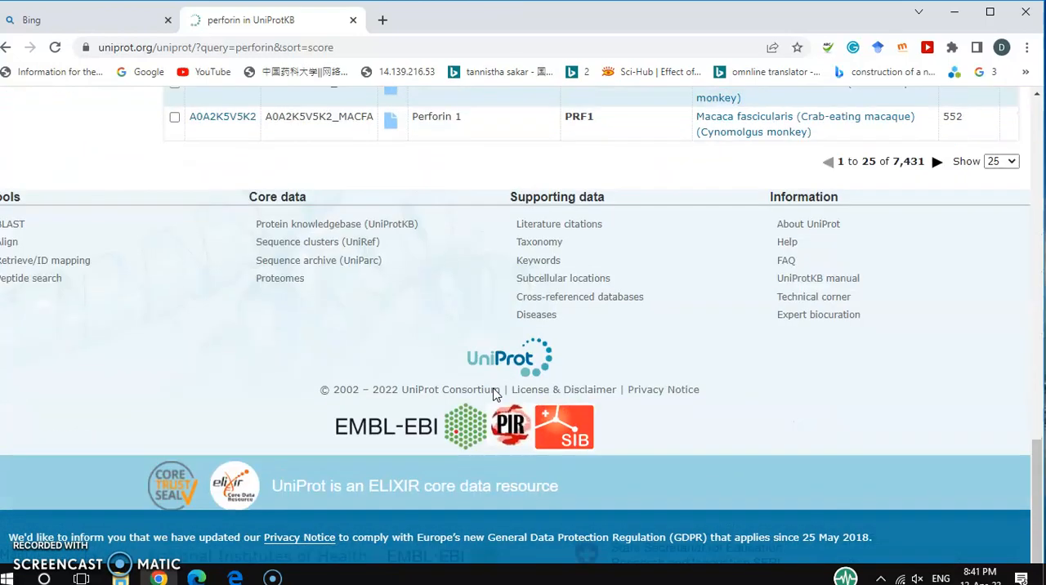
{"action": "scroll", "coordinate": [493, 395], "scroll_direction": "up", "scroll_amount": 7}
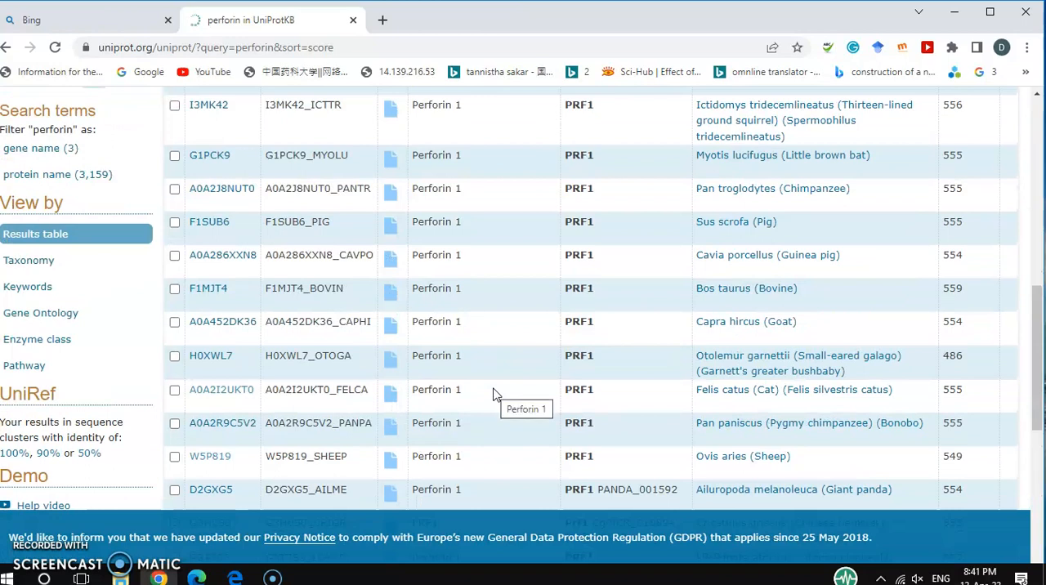
{"action": "left_click", "coordinate": [571, 344]}
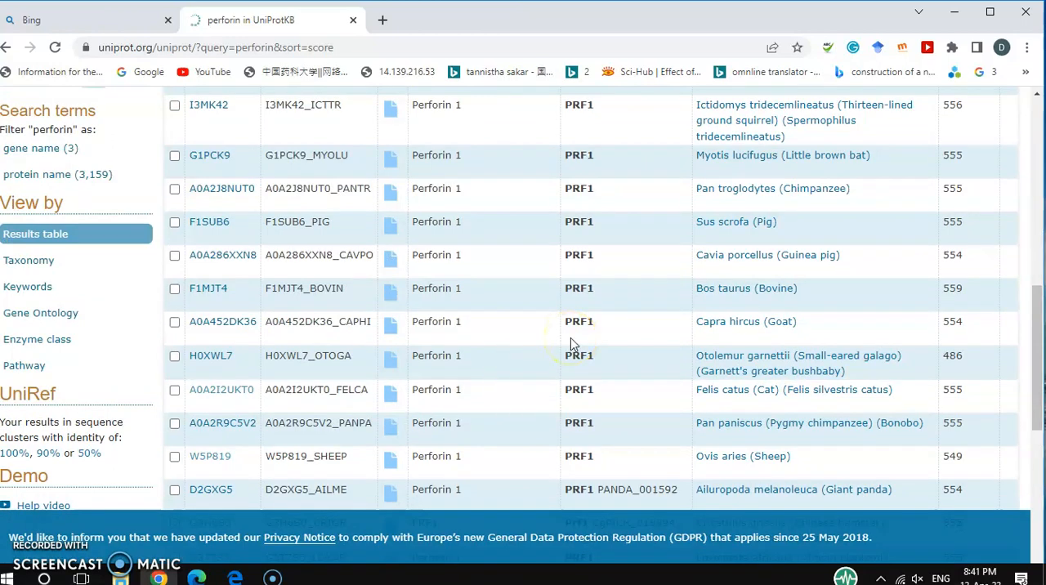
{"action": "scroll", "coordinate": [571, 345], "scroll_direction": "down", "scroll_amount": 1}
{"action": "scroll", "coordinate": [571, 345], "scroll_direction": "up", "scroll_amount": 8}
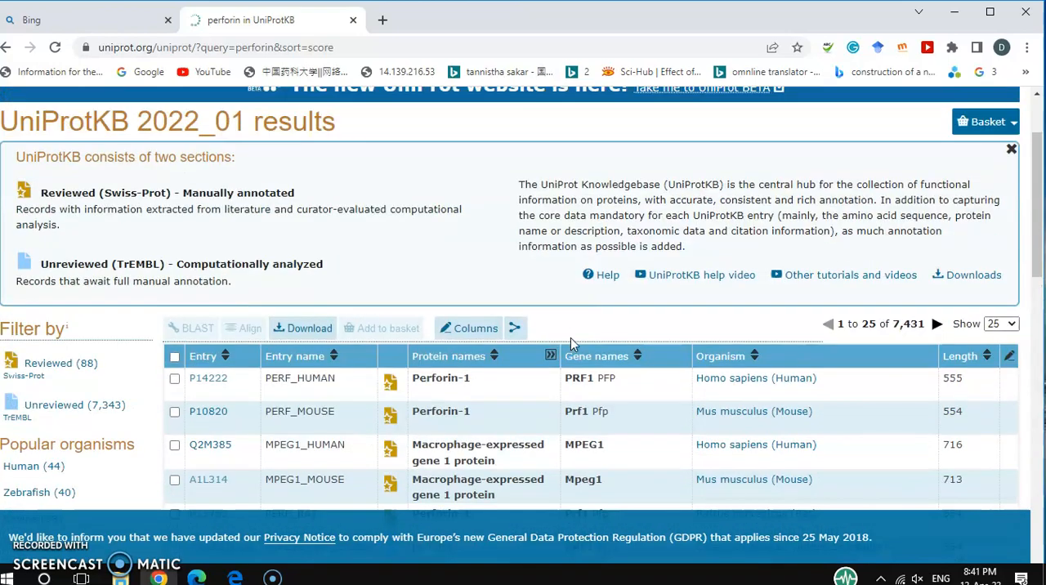
{"action": "scroll", "coordinate": [571, 344], "scroll_direction": "down", "scroll_amount": 5}
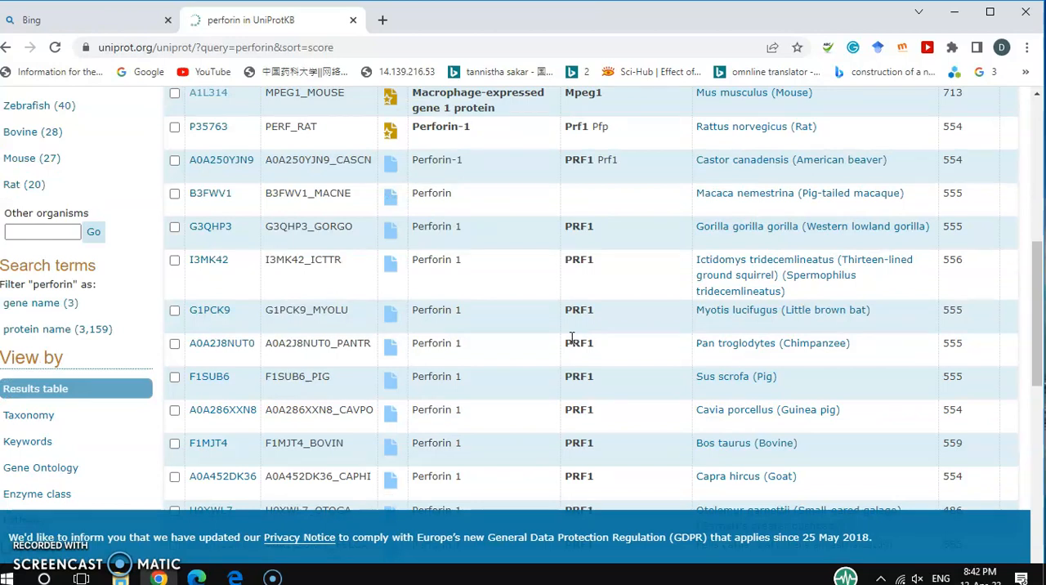
{"action": "scroll", "coordinate": [571, 337], "scroll_direction": "up", "scroll_amount": 2}
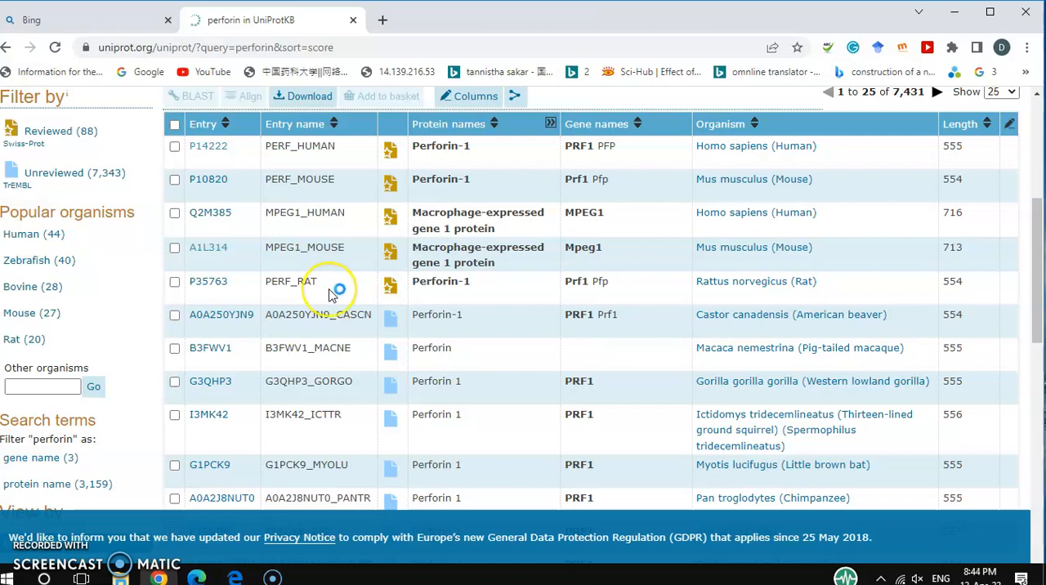
{"action": "scroll", "coordinate": [335, 294], "scroll_direction": "up", "scroll_amount": 5}
{"action": "scroll", "coordinate": [331, 294], "scroll_direction": "down", "scroll_amount": 3}
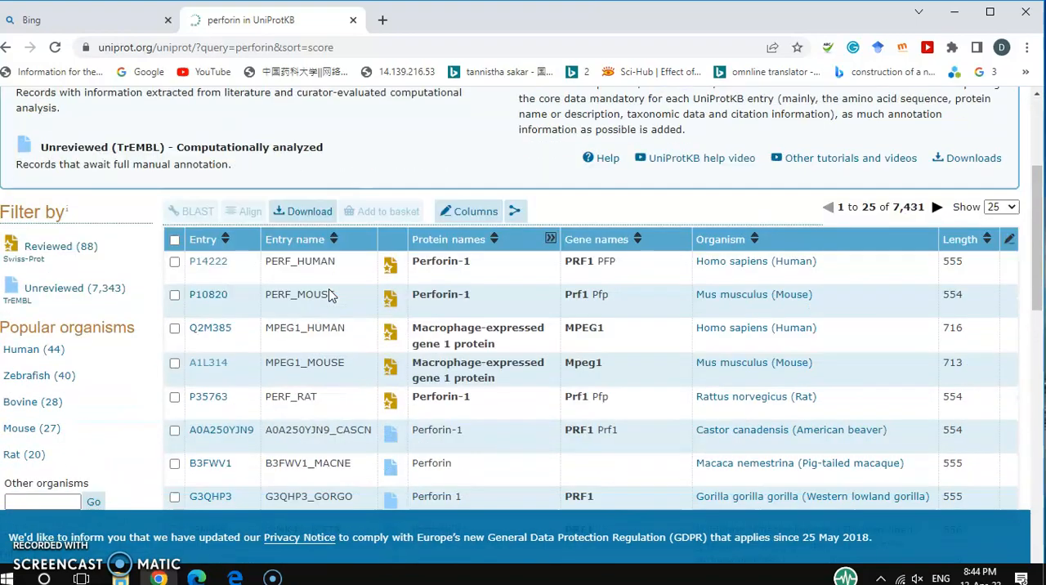
{"action": "scroll", "coordinate": [331, 296], "scroll_direction": "up", "scroll_amount": 2}
{"action": "scroll", "coordinate": [331, 296], "scroll_direction": "down", "scroll_amount": 4}
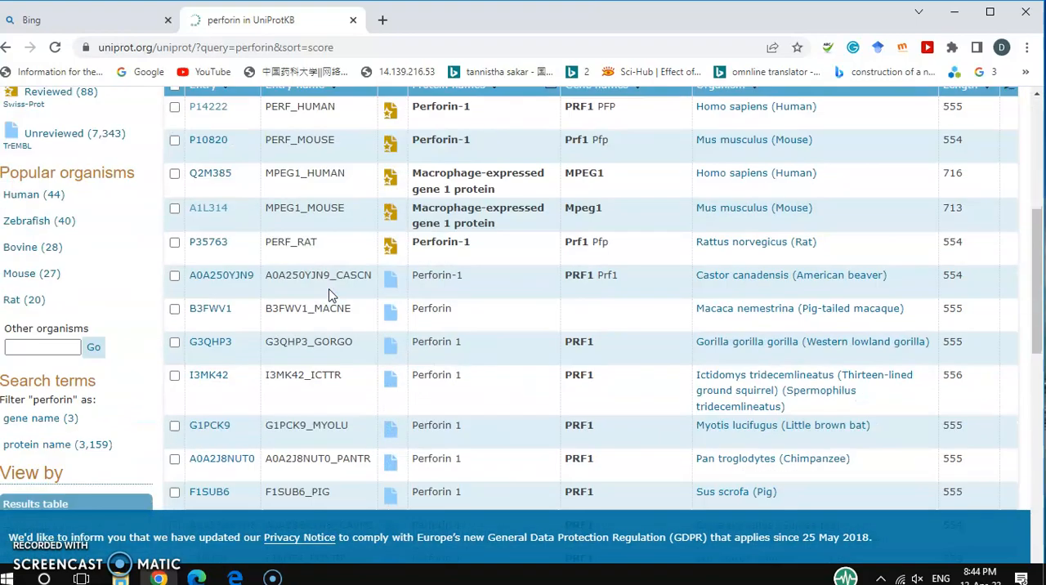
{"action": "scroll", "coordinate": [331, 294], "scroll_direction": "up", "scroll_amount": 1}
{"action": "scroll", "coordinate": [427, 295], "scroll_direction": "up", "scroll_amount": 4}
{"action": "scroll", "coordinate": [428, 291], "scroll_direction": "down", "scroll_amount": 5}
{"action": "scroll", "coordinate": [428, 294], "scroll_direction": "up", "scroll_amount": 3}
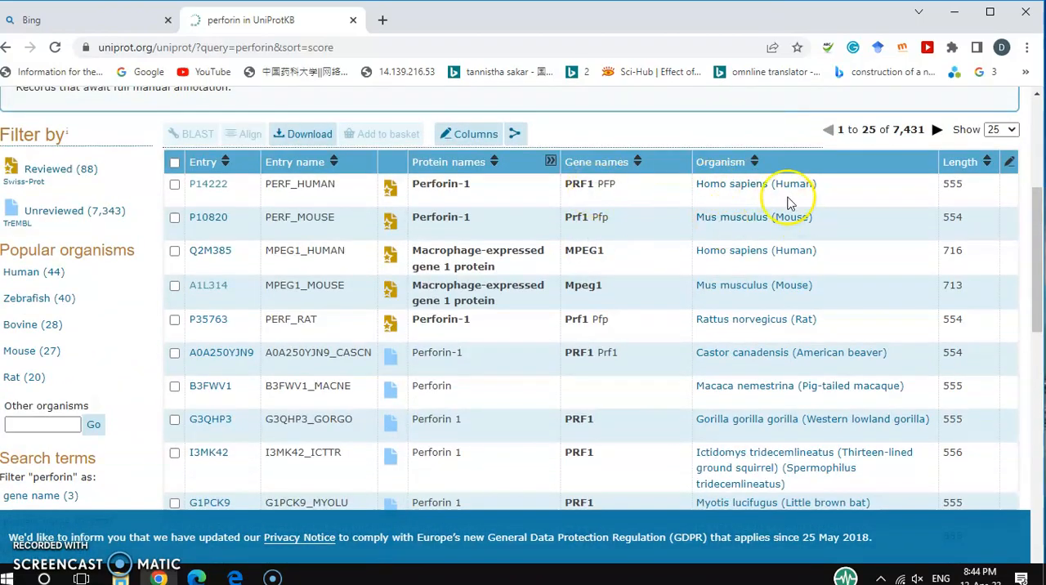
Open the human Perforin-1 entry P14222 in a new browser tab and switch to it.
{"action": "left_click", "coordinate": [214, 188]}
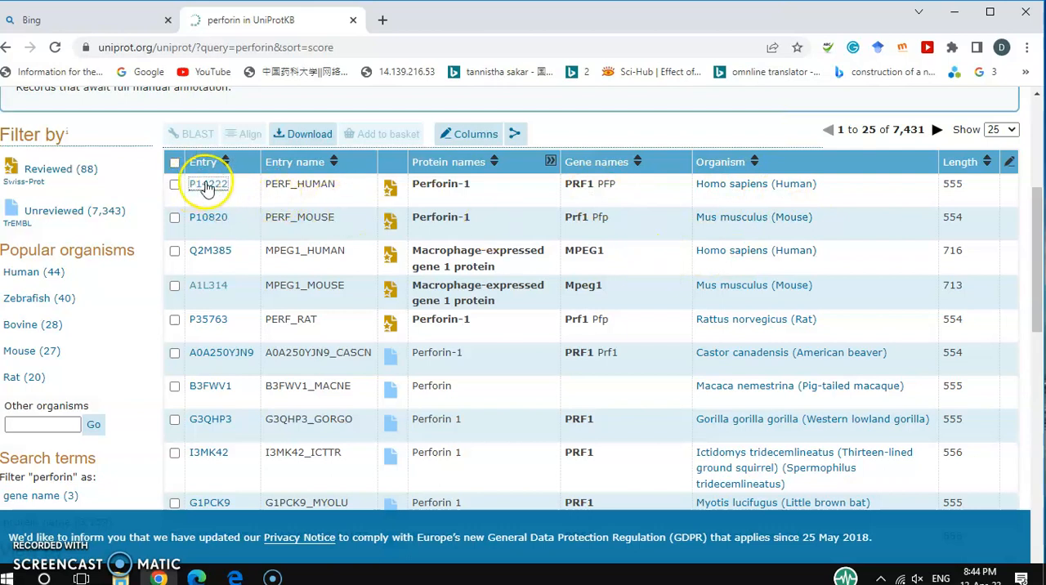
{"action": "left_click", "coordinate": [213, 187]}
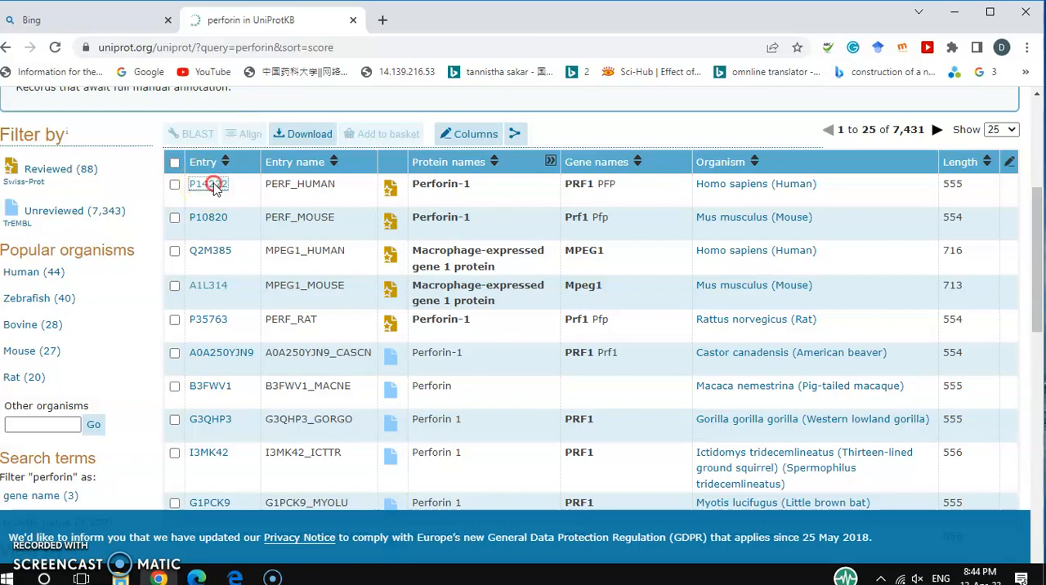
{"action": "right_click", "coordinate": [214, 186]}
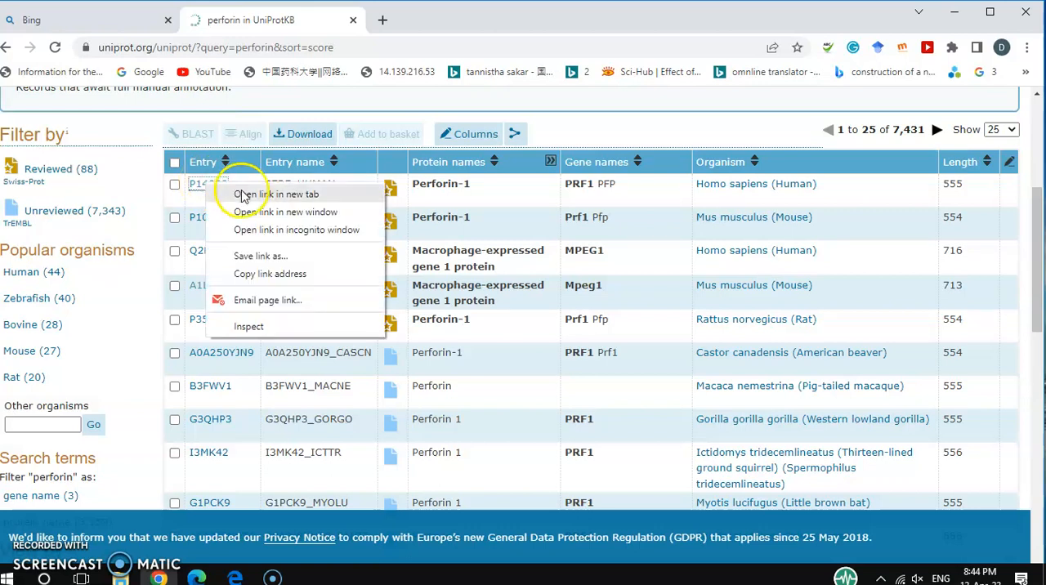
{"action": "left_click", "coordinate": [242, 197]}
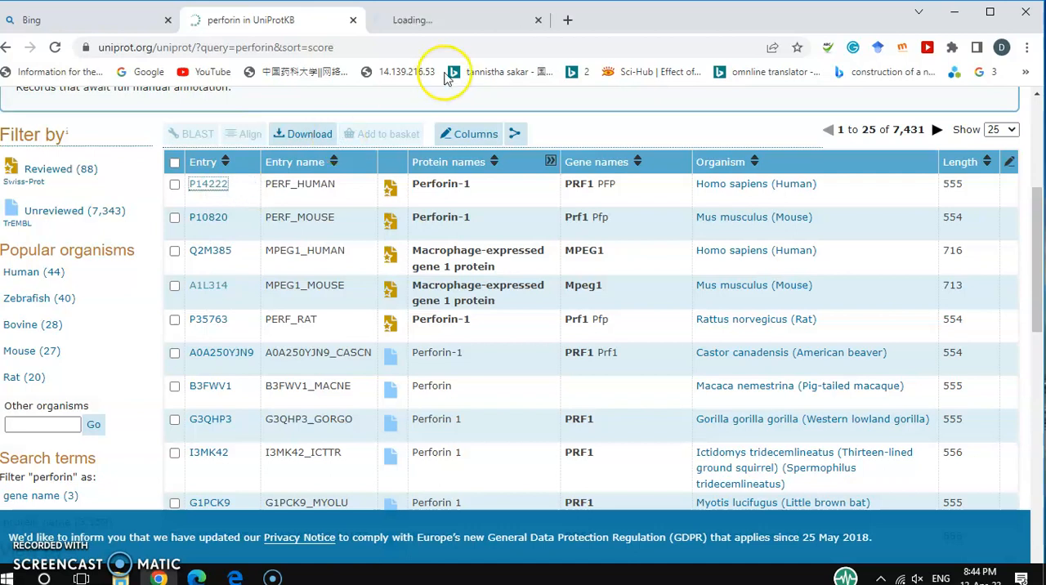
{"action": "left_click", "coordinate": [437, 18]}
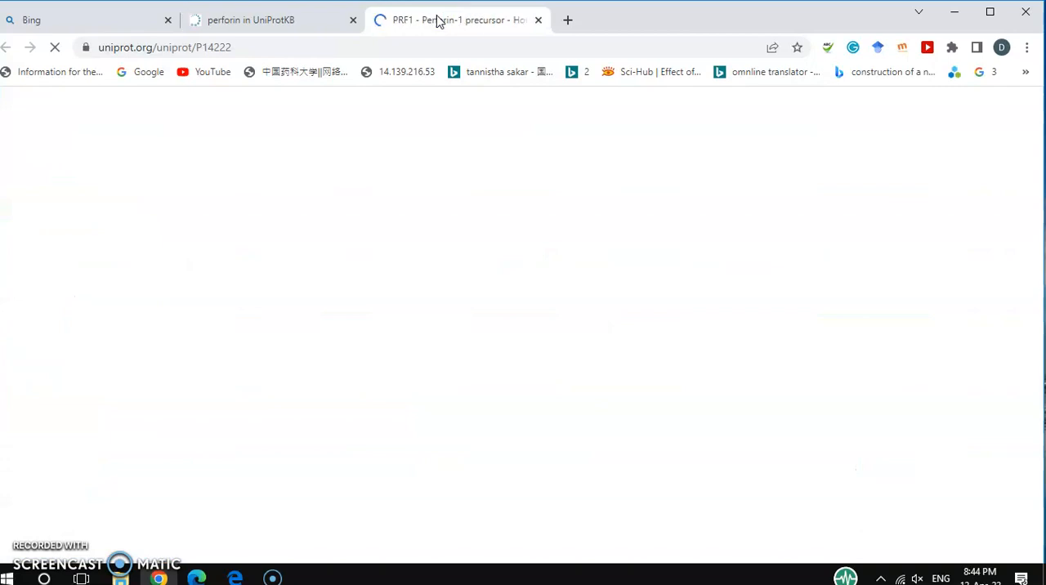
{"action": "left_click", "coordinate": [260, 23]}
{"action": "left_click", "coordinate": [422, 20]}
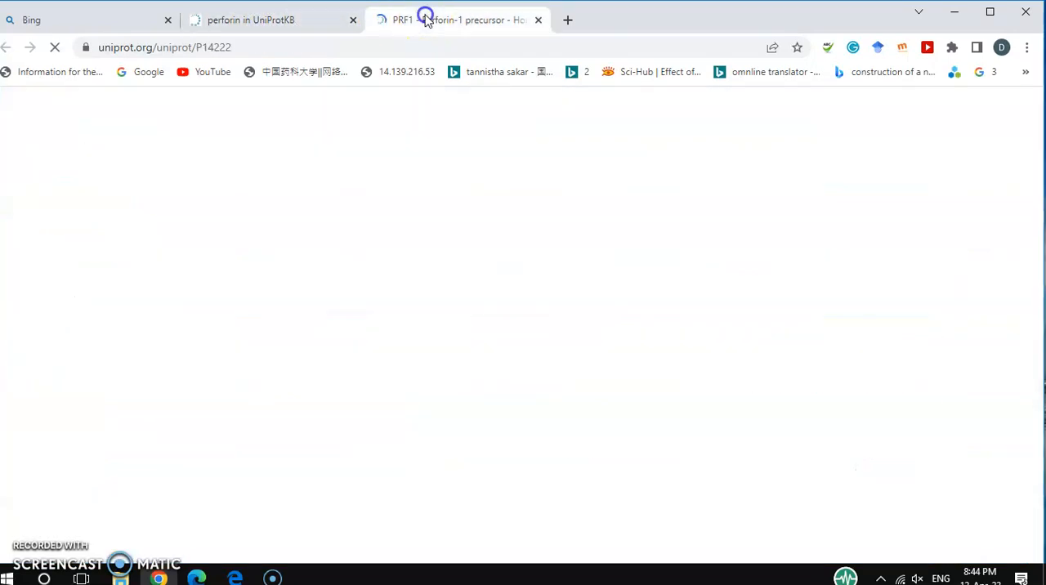
Review the human perforin-1 entry's sections from Function through Family & Domains.
{"action": "scroll", "coordinate": [518, 311], "scroll_direction": "down", "scroll_amount": 10}
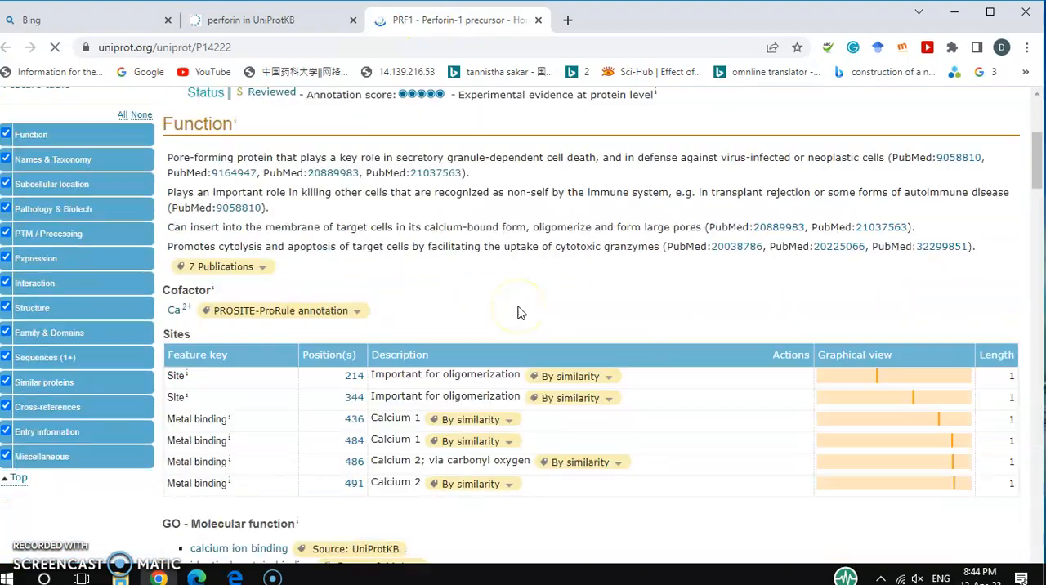
{"action": "scroll", "coordinate": [519, 312], "scroll_direction": "down", "scroll_amount": 10}
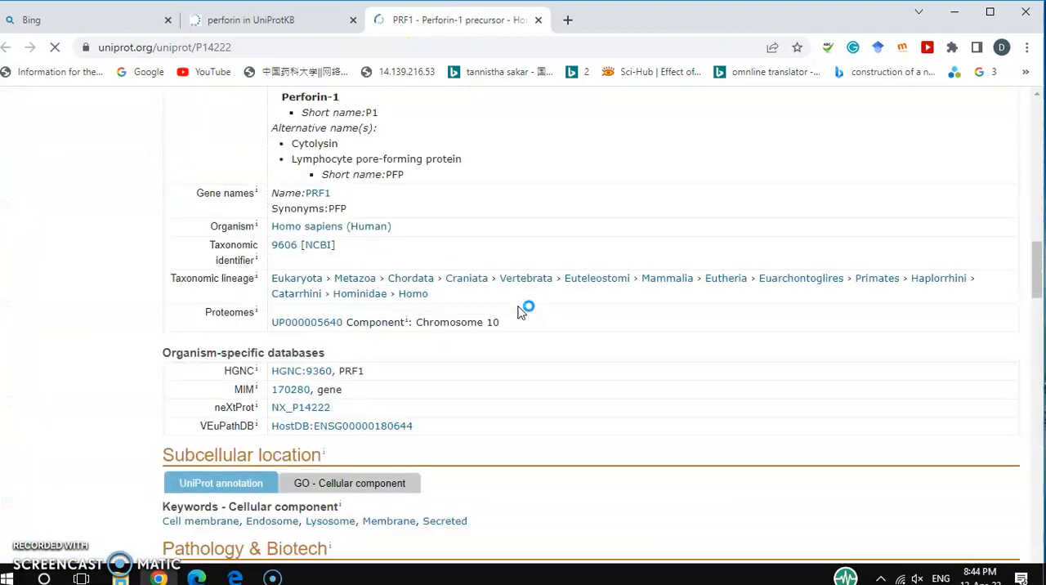
{"action": "scroll", "coordinate": [518, 312], "scroll_direction": "down", "scroll_amount": 10}
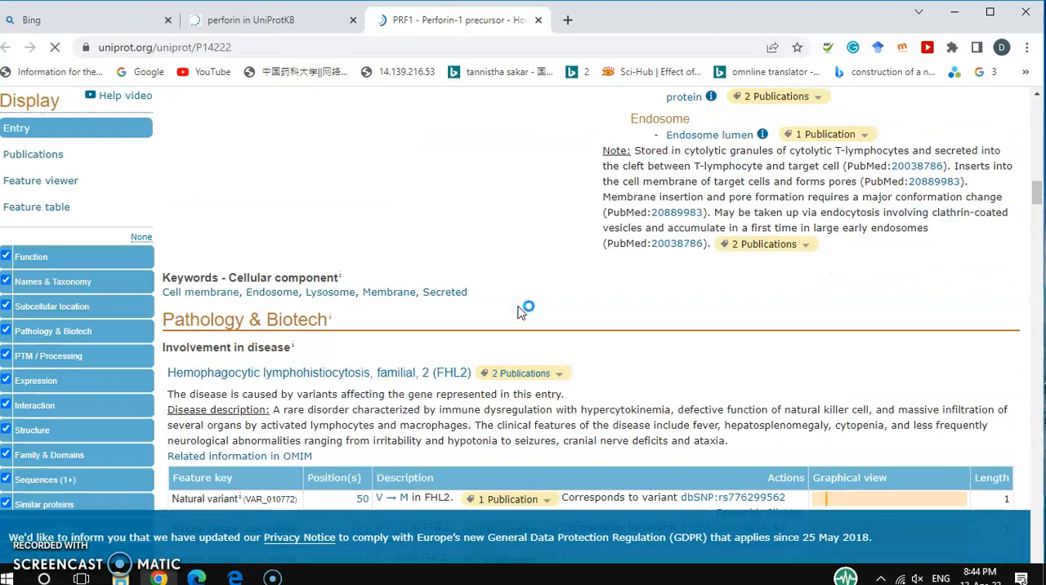
{"action": "scroll", "coordinate": [519, 312], "scroll_direction": "down", "scroll_amount": 10}
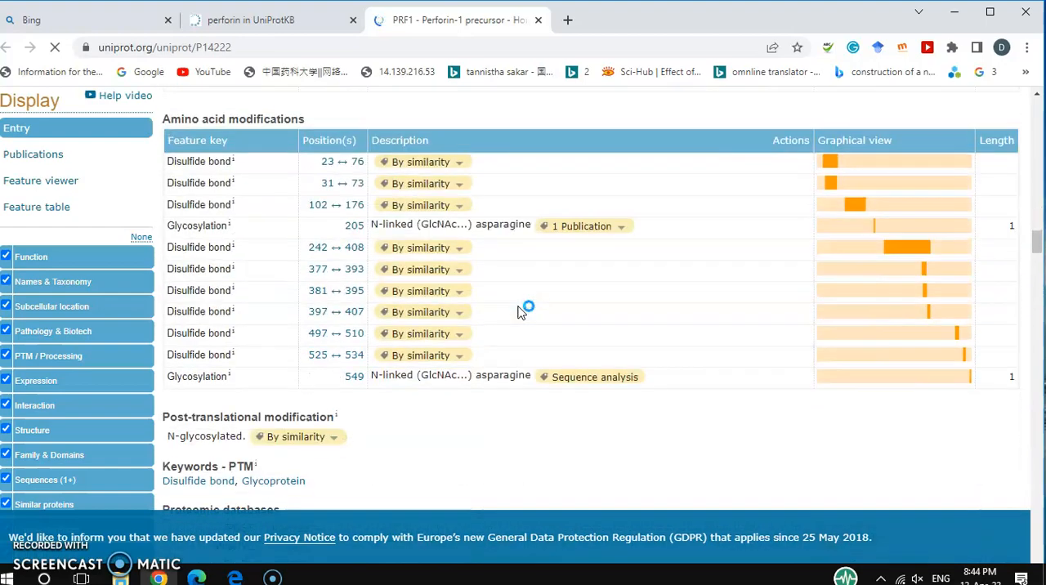
{"action": "scroll", "coordinate": [518, 311], "scroll_direction": "down", "scroll_amount": 10}
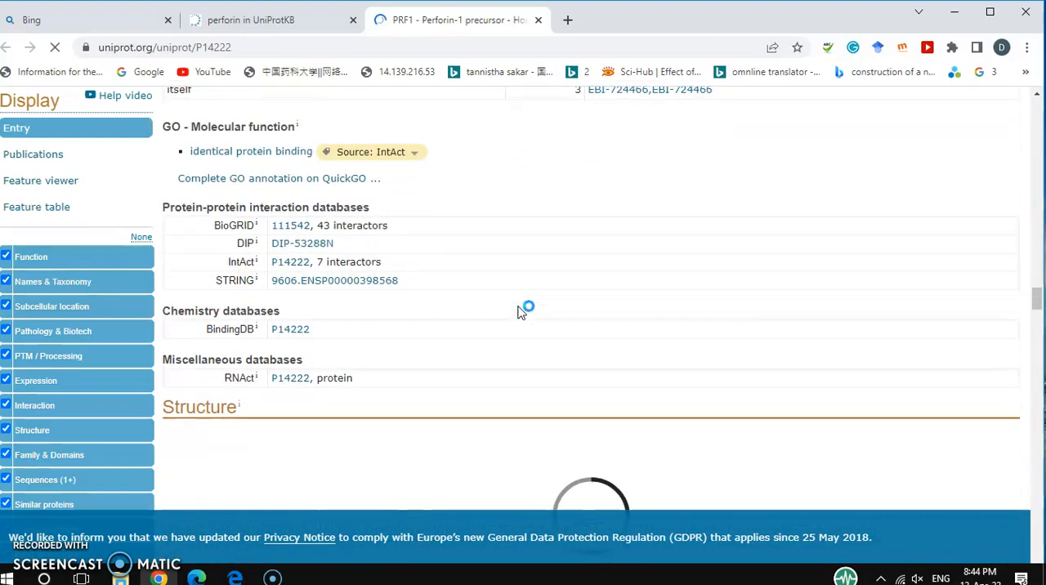
{"action": "scroll", "coordinate": [518, 311], "scroll_direction": "down", "scroll_amount": 3}
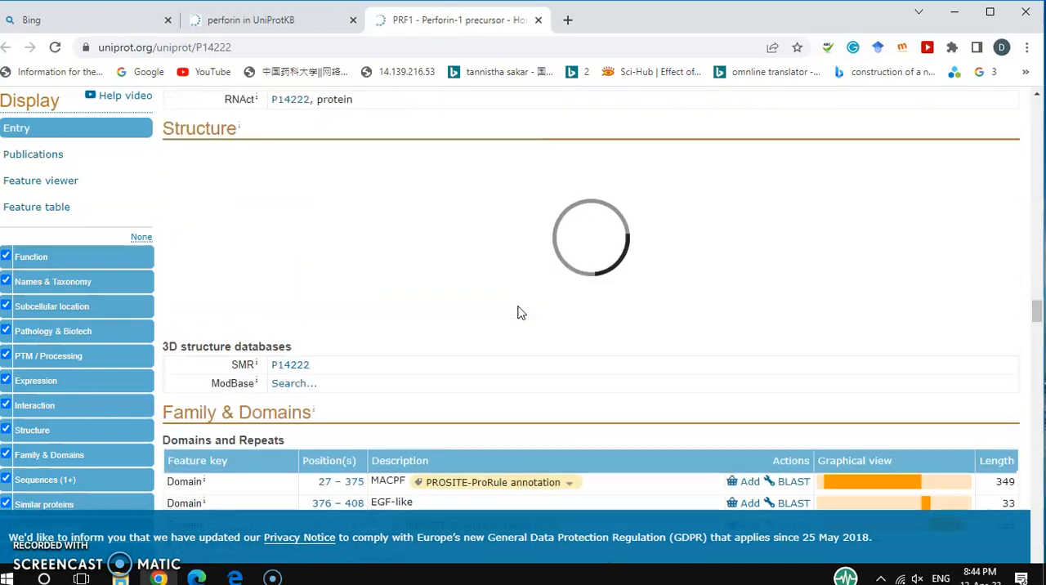
{"action": "scroll", "coordinate": [519, 311], "scroll_direction": "down", "scroll_amount": 3}
{"action": "scroll", "coordinate": [518, 312], "scroll_direction": "down", "scroll_amount": 1}
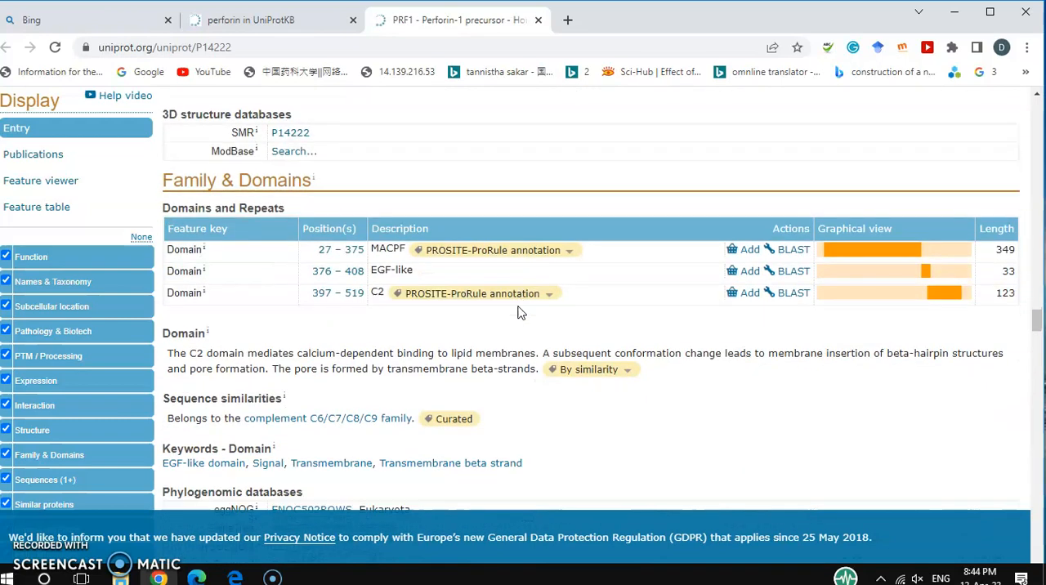
Examine the AlphaFold model in the human entry's Structure section, enlarging the 3D view and checking the structure table below it.
{"action": "scroll", "coordinate": [519, 312], "scroll_direction": "up", "scroll_amount": 8}
{"action": "scroll", "coordinate": [520, 312], "scroll_direction": "down", "scroll_amount": 3}
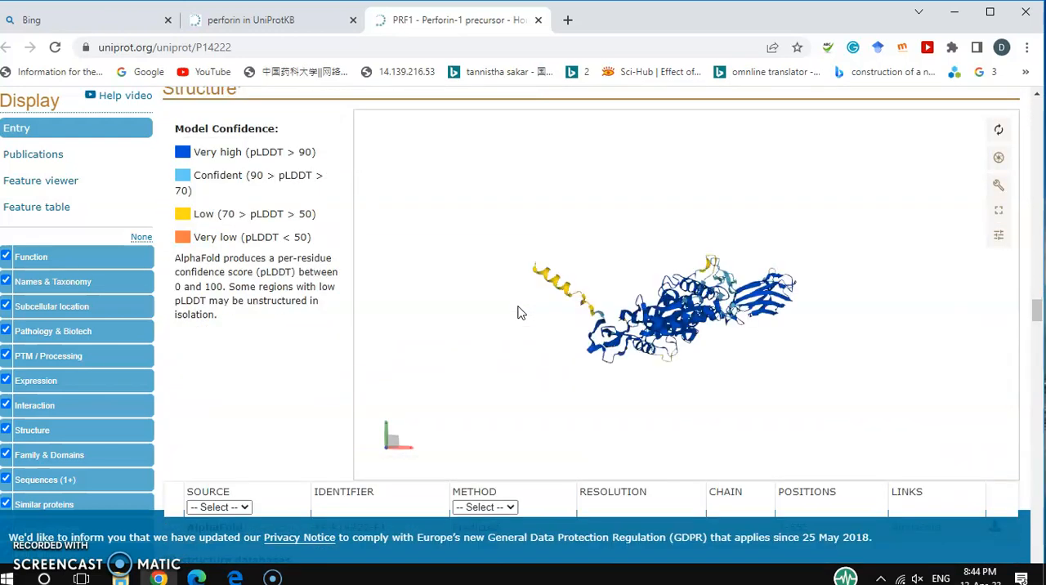
{"action": "scroll", "coordinate": [521, 211], "scroll_direction": "up", "scroll_amount": 2}
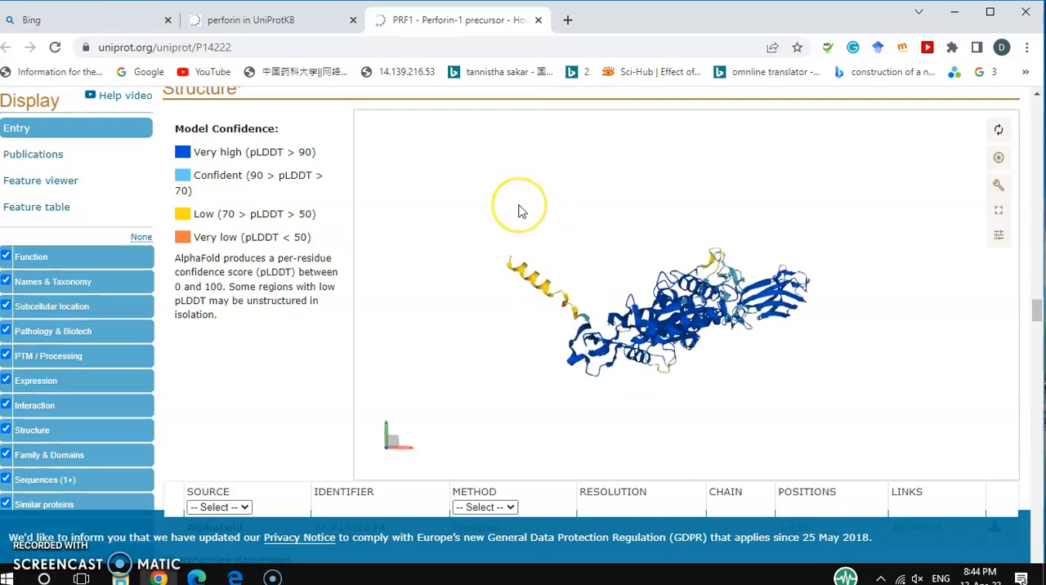
{"action": "scroll", "coordinate": [430, 148], "scroll_direction": "up", "scroll_amount": 2}
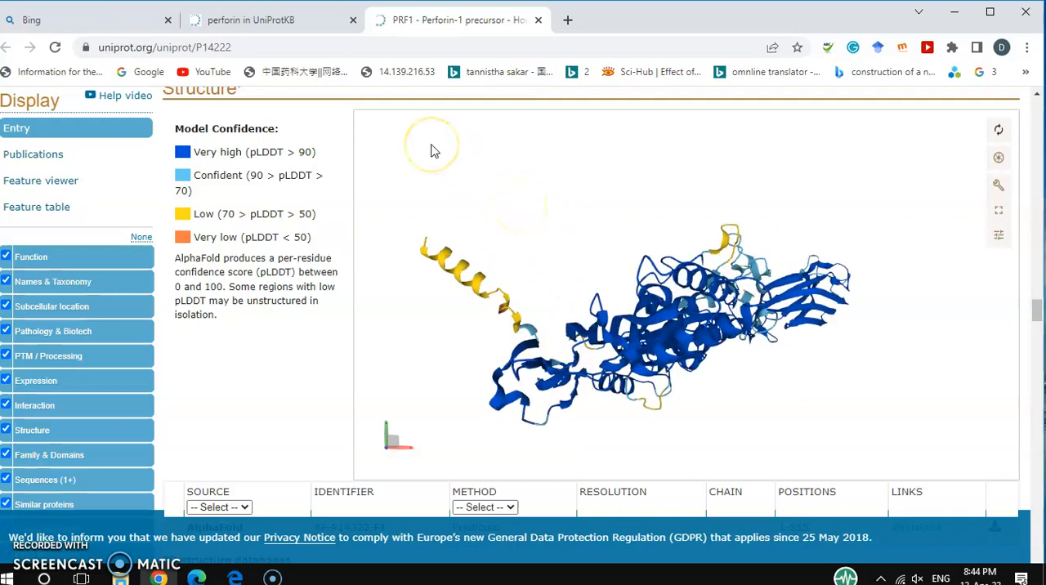
{"action": "left_click", "coordinate": [258, 388]}
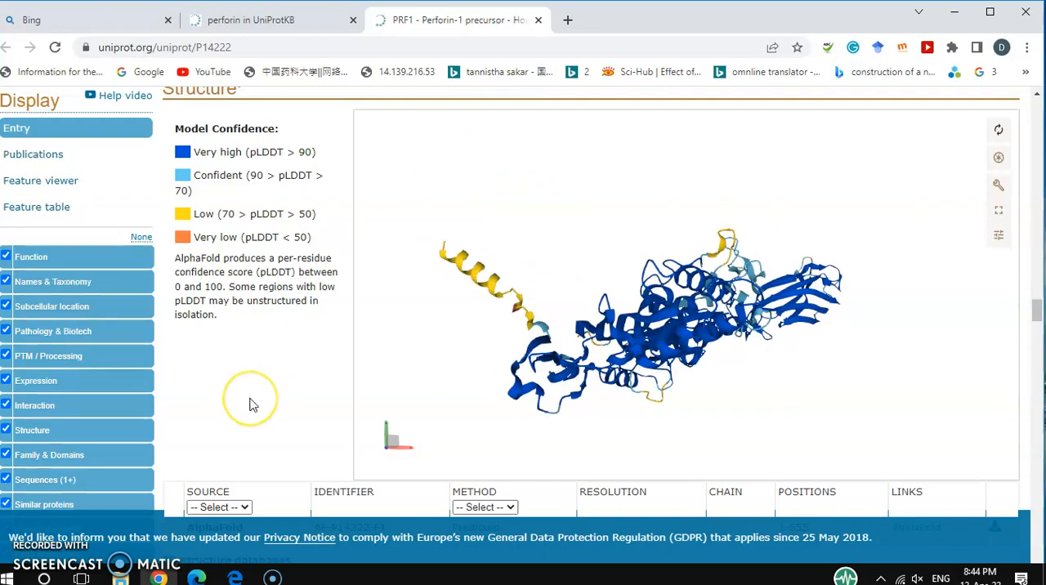
{"action": "scroll", "coordinate": [275, 384], "scroll_direction": "down", "scroll_amount": 5}
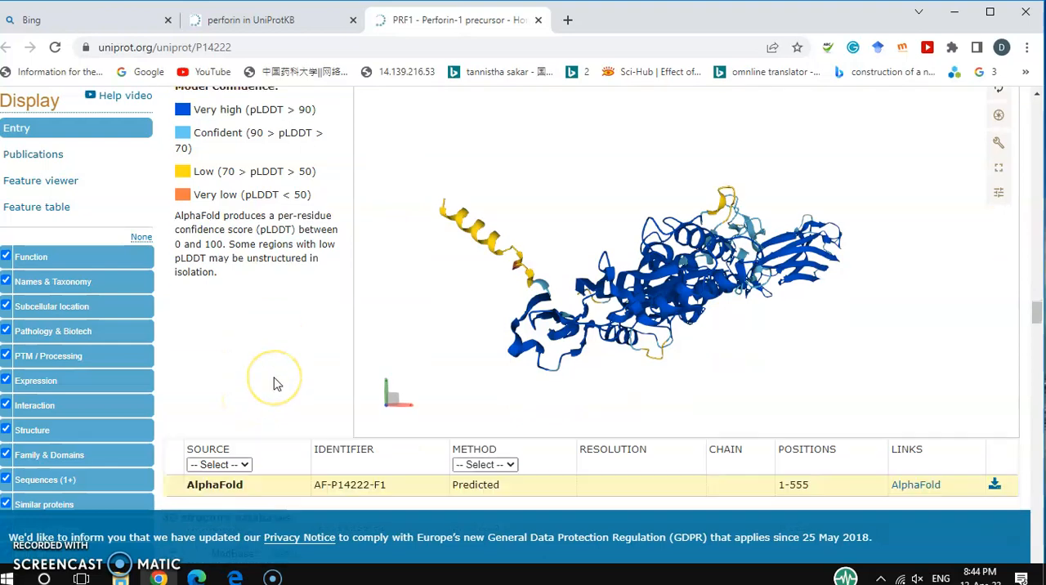
Look over the human entry's Interaction section, including the table of proteins that interact with P14222.
{"action": "left_click", "coordinate": [283, 372]}
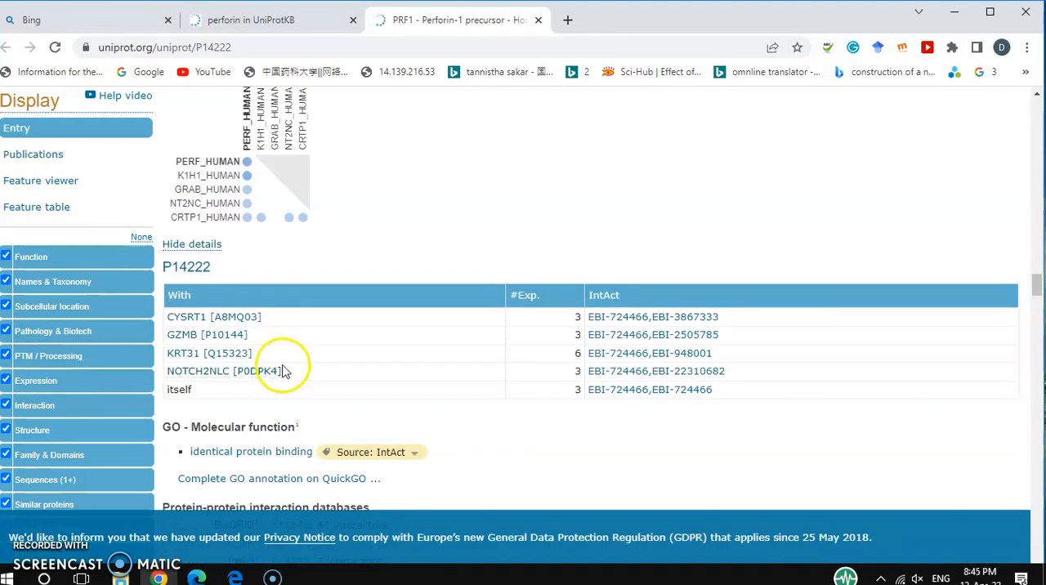
{"action": "left_click", "coordinate": [436, 355]}
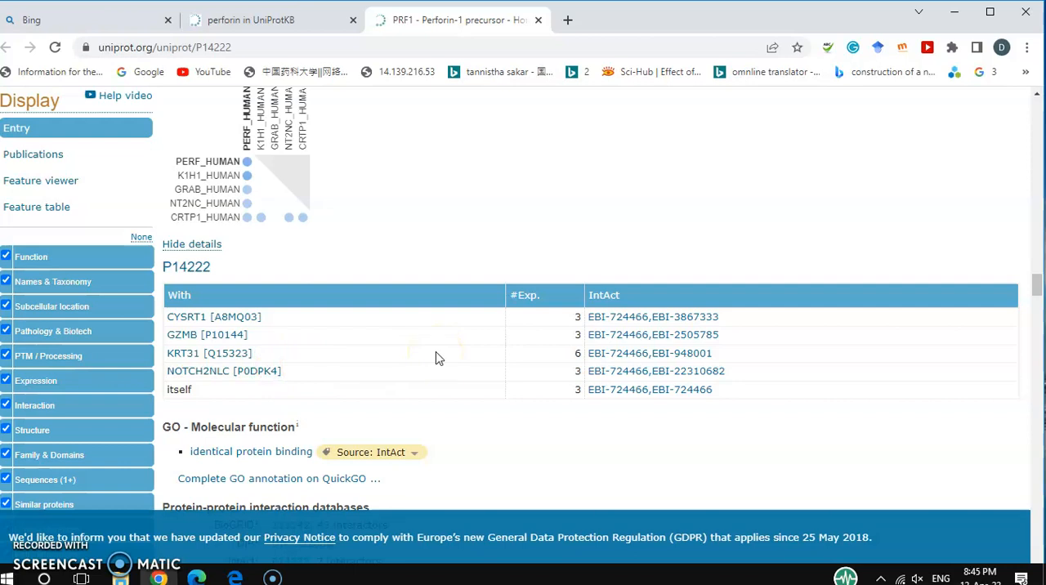
{"action": "scroll", "coordinate": [437, 358], "scroll_direction": "down", "scroll_amount": 5}
{"action": "left_click", "coordinate": [600, 257]}
{"action": "scroll", "coordinate": [600, 257], "scroll_direction": "up", "scroll_amount": 7}
{"action": "scroll", "coordinate": [600, 257], "scroll_direction": "up", "scroll_amount": 3}
{"action": "left_click", "coordinate": [434, 115]}
Return to the perforin results, open the mouse Perforin-1 entry P10820 in a new browser tab and switch to it.
{"action": "left_click", "coordinate": [242, 21]}
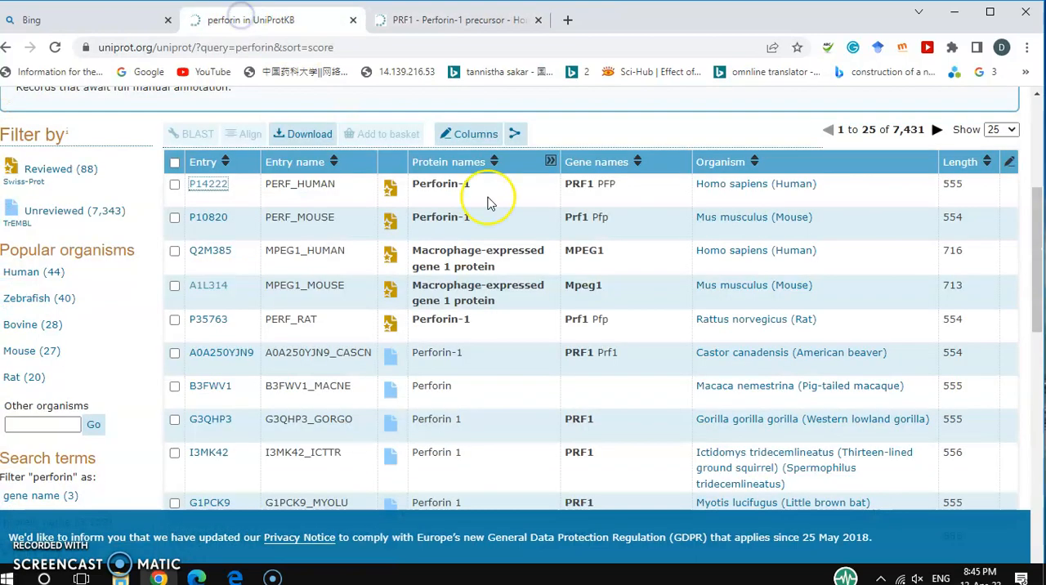
{"action": "left_click", "coordinate": [232, 239]}
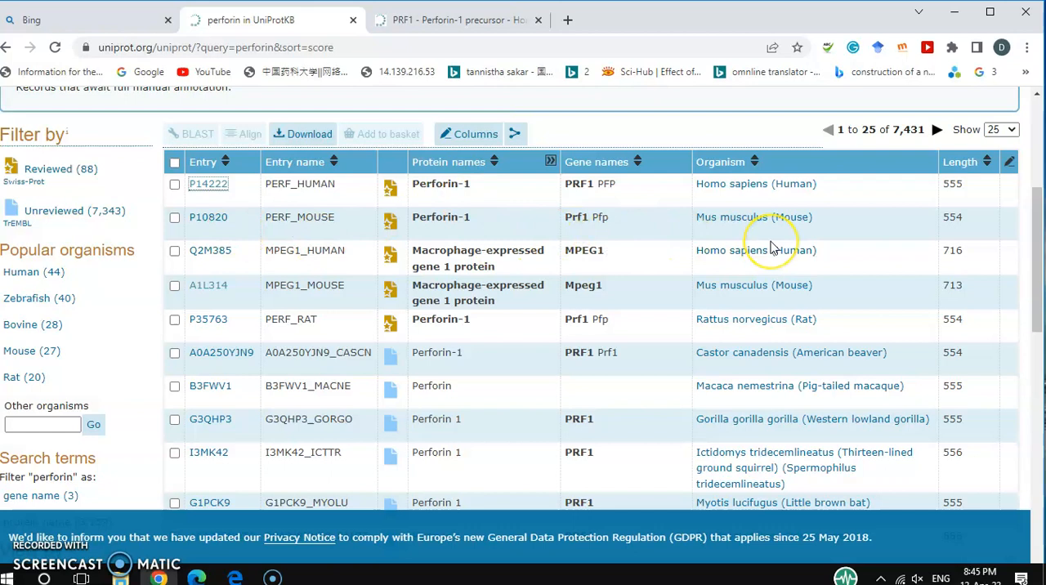
{"action": "right_click", "coordinate": [222, 227]}
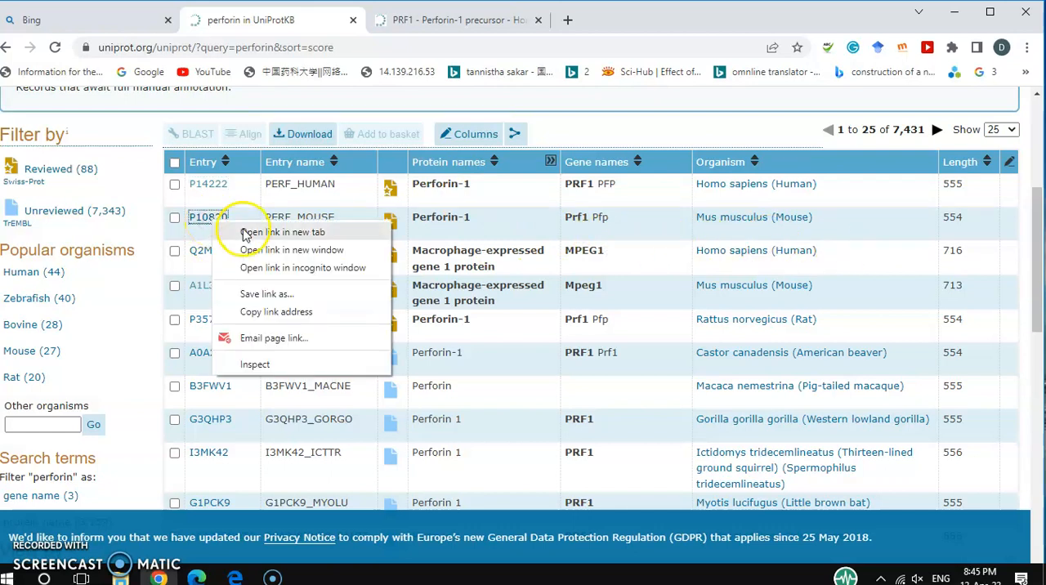
{"action": "left_click", "coordinate": [244, 233]}
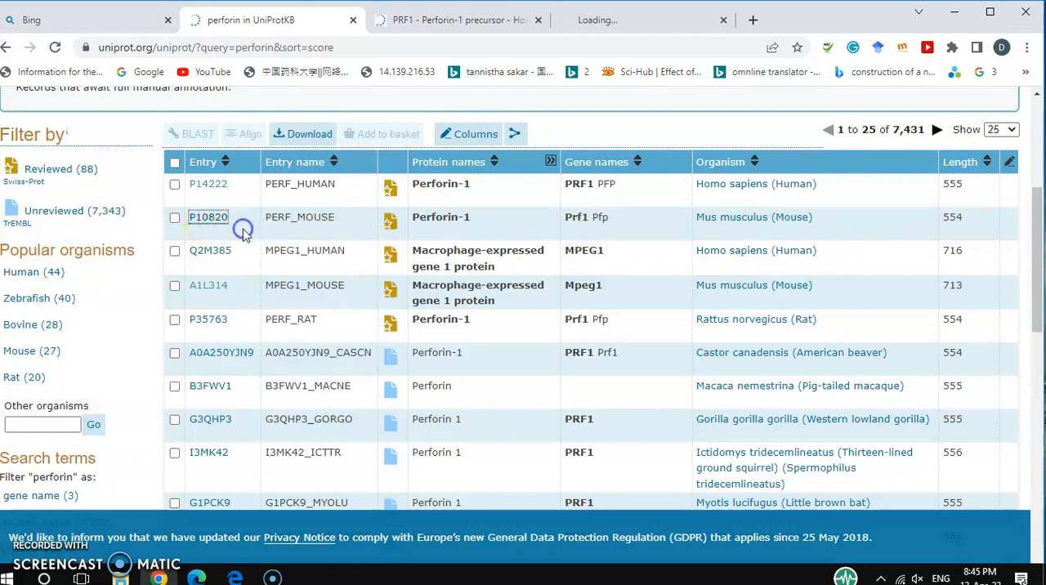
{"action": "left_click", "coordinate": [614, 21]}
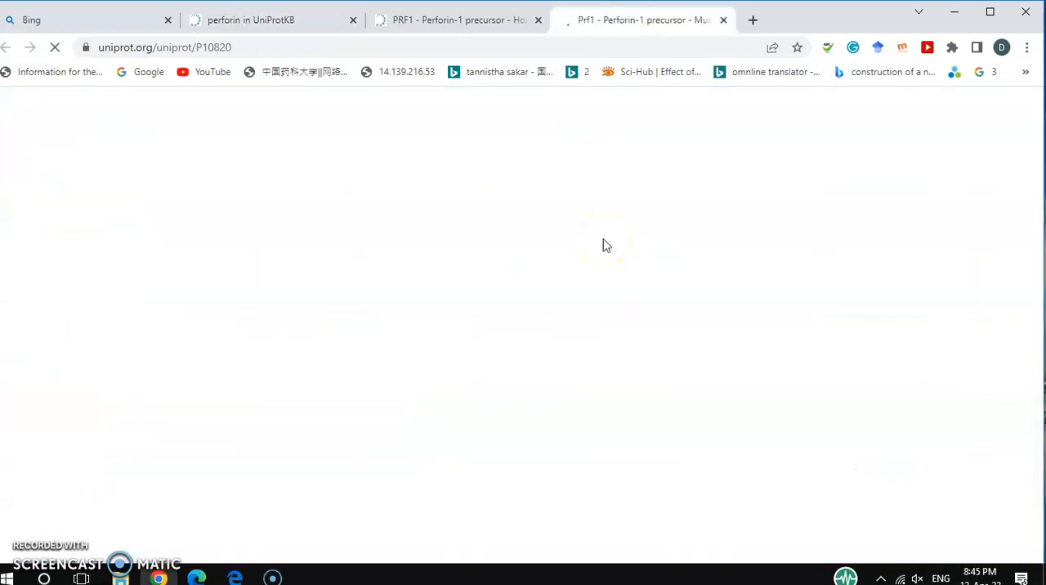
Review the mouse Perforin-1 entry's sections from Function down to Structure.
{"action": "scroll", "coordinate": [603, 245], "scroll_direction": "down", "scroll_amount": 15}
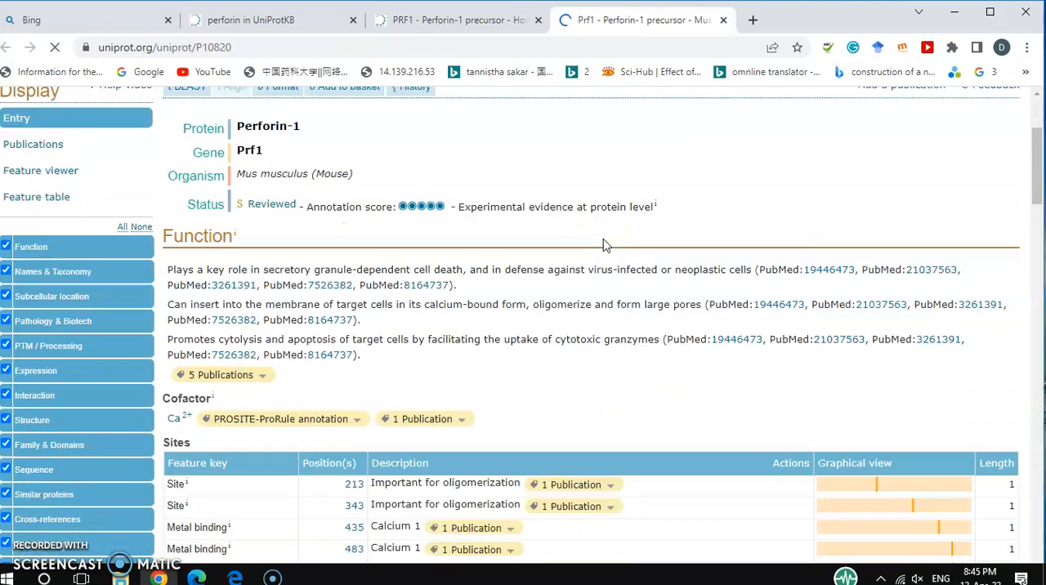
{"action": "scroll", "coordinate": [605, 245], "scroll_direction": "down", "scroll_amount": 10}
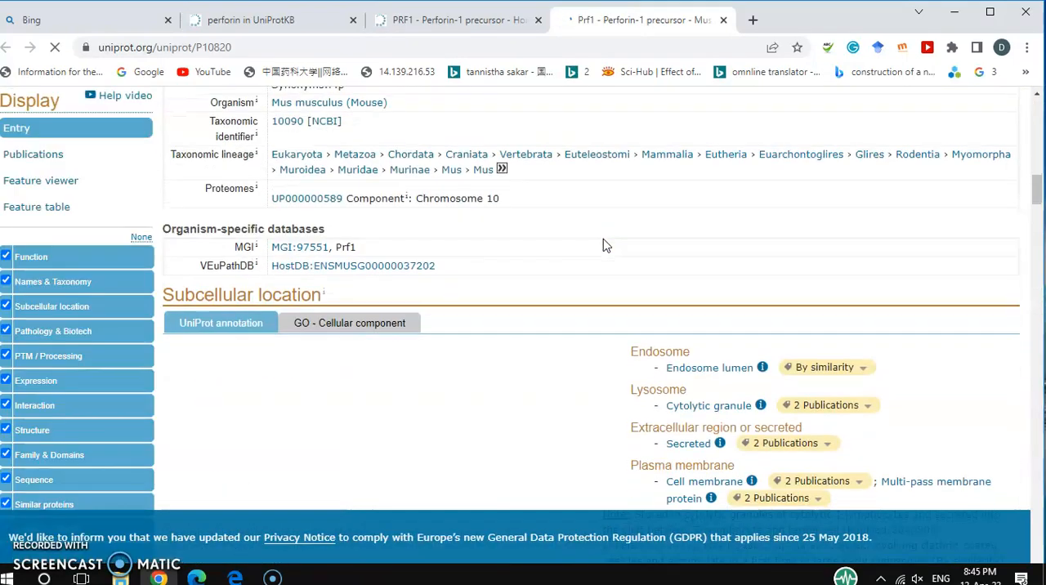
{"action": "scroll", "coordinate": [605, 243], "scroll_direction": "down", "scroll_amount": 12}
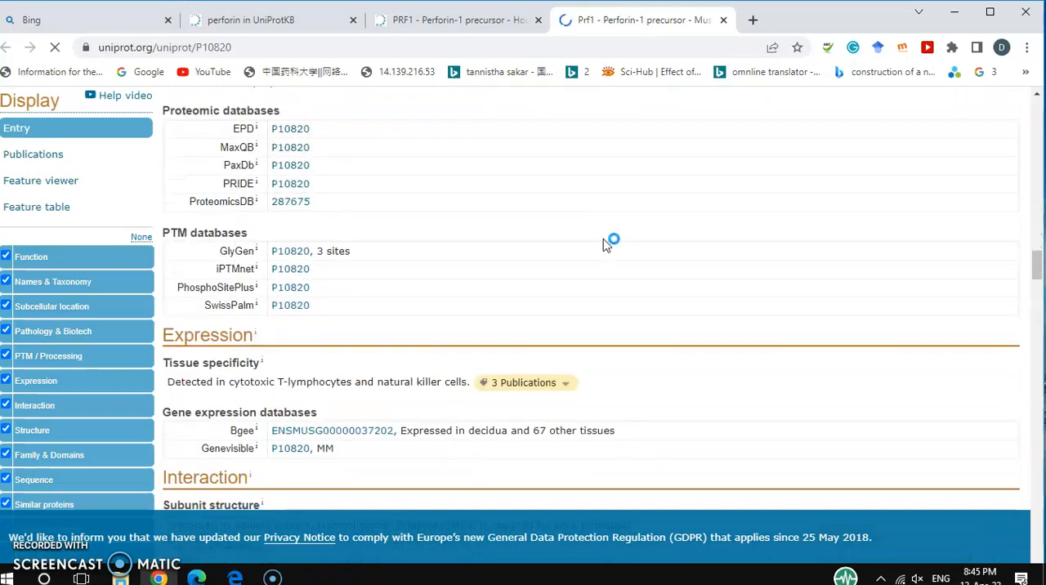
{"action": "scroll", "coordinate": [604, 238], "scroll_direction": "down", "scroll_amount": 1}
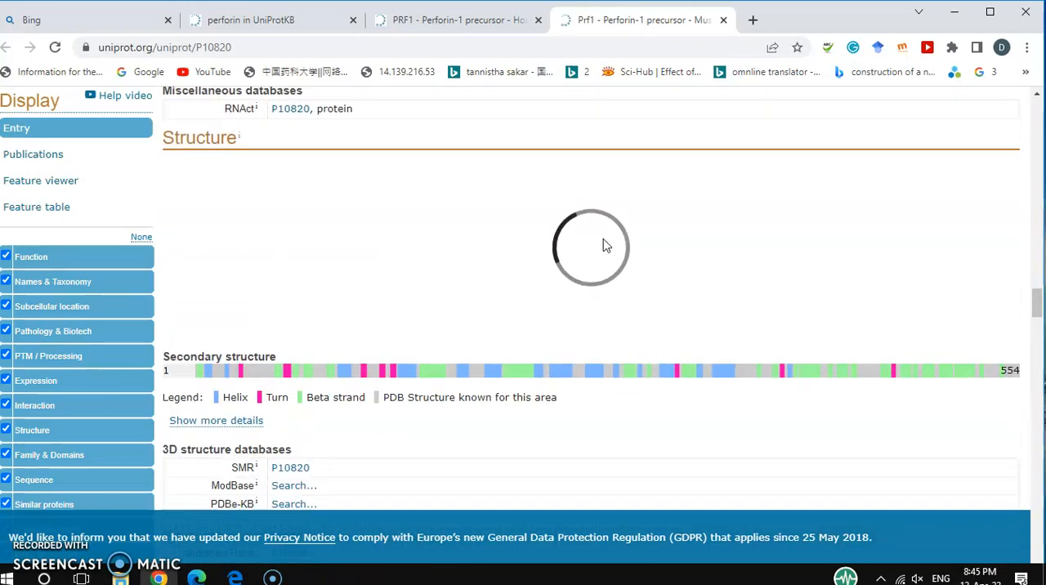
{"action": "left_click", "coordinate": [551, 220]}
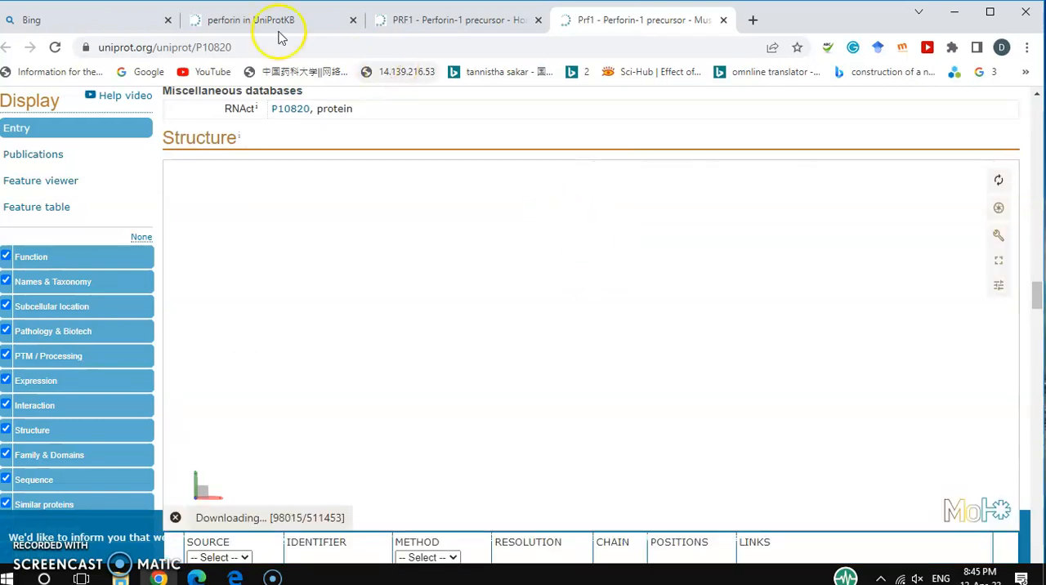
Return to the perforin results, open the sheep Perforin 1 entry W5P819 in a new browser tab and switch to it.
{"action": "left_click", "coordinate": [248, 22]}
{"action": "scroll", "coordinate": [503, 311], "scroll_direction": "down", "scroll_amount": 4}
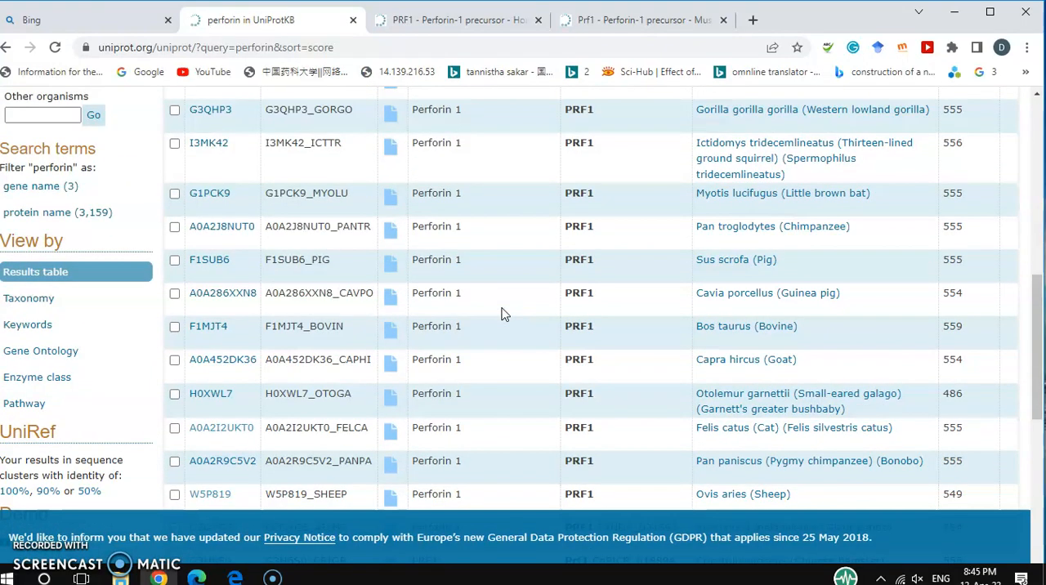
{"action": "left_click", "coordinate": [869, 281]}
{"action": "scroll", "coordinate": [873, 282], "scroll_direction": "down", "scroll_amount": 1}
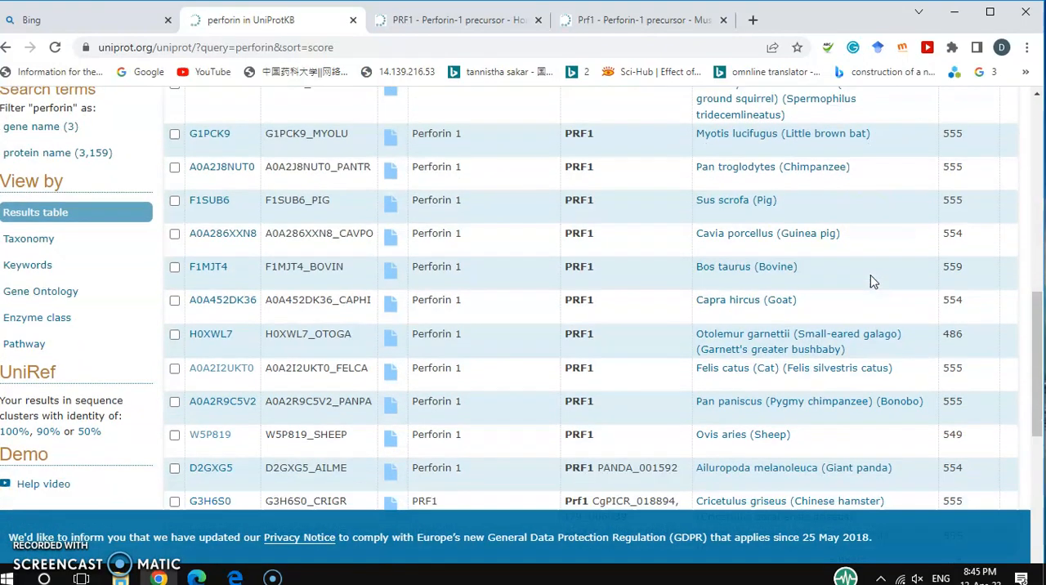
{"action": "scroll", "coordinate": [873, 282], "scroll_direction": "down", "scroll_amount": 1}
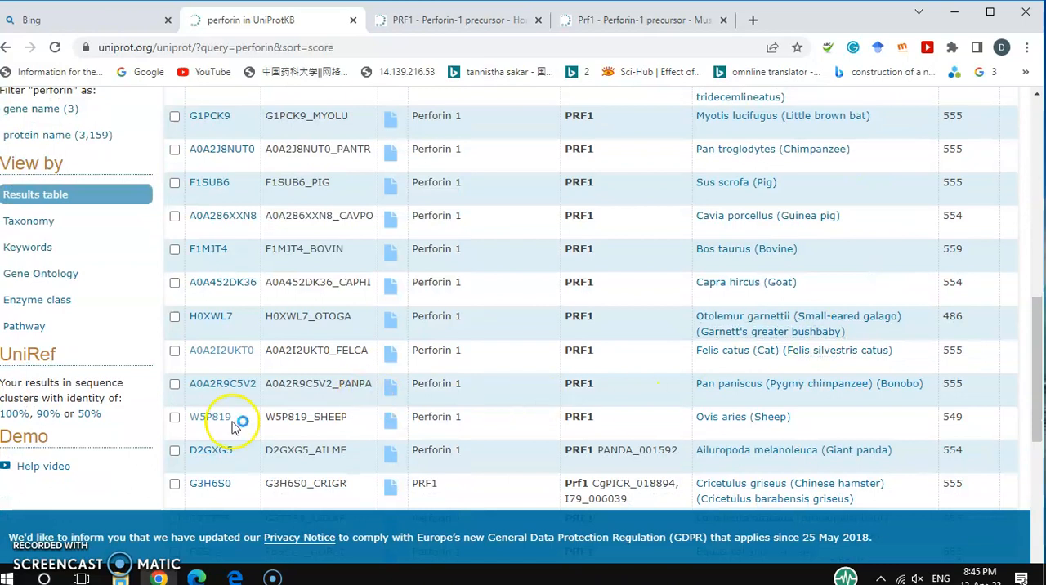
{"action": "right_click", "coordinate": [197, 423]}
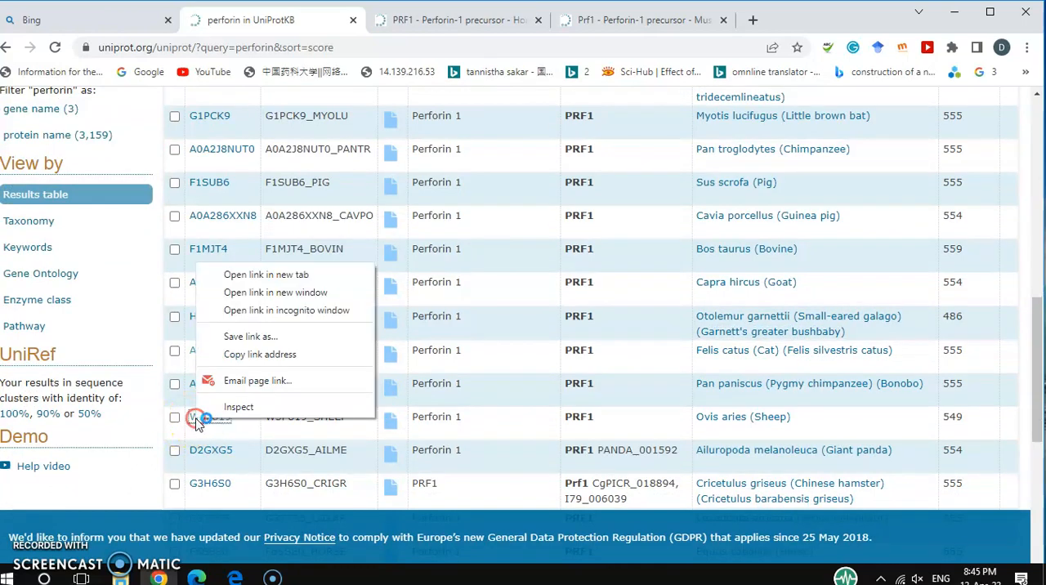
{"action": "left_click", "coordinate": [286, 276]}
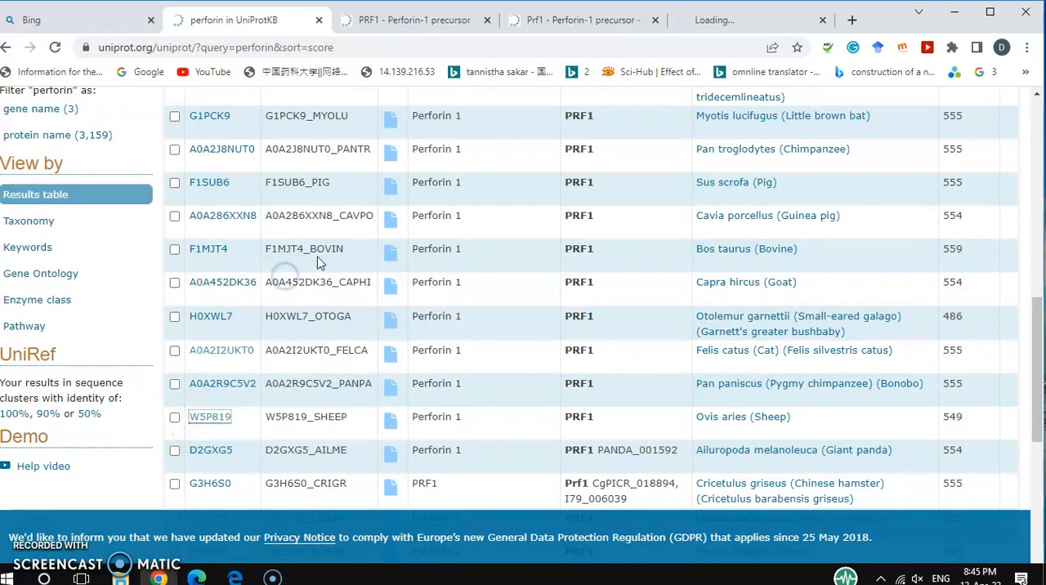
{"action": "left_click", "coordinate": [714, 26]}
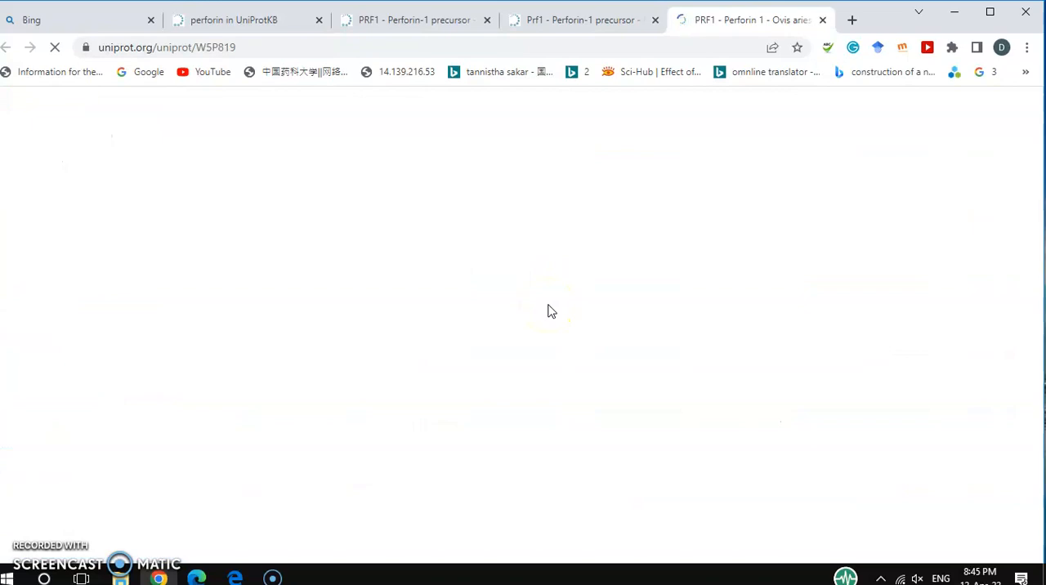
Examine the sheep Perforin 1 entry's Interaction, Structure and Family & Domains sections and its amino acid sequence.
{"action": "scroll", "coordinate": [528, 439], "scroll_direction": "down", "scroll_amount": 5}
{"action": "scroll", "coordinate": [527, 439], "scroll_direction": "down", "scroll_amount": 10}
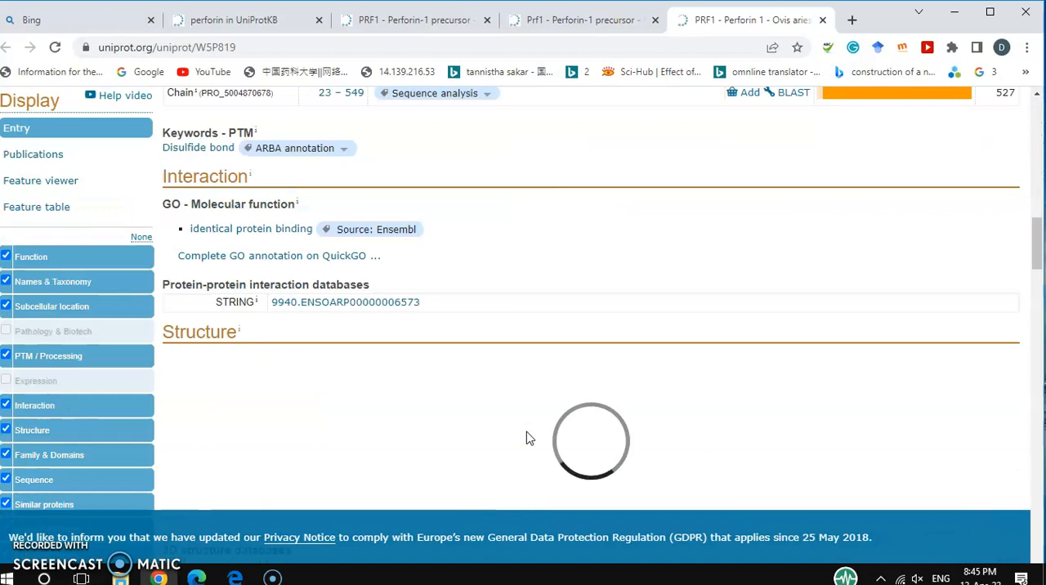
{"action": "scroll", "coordinate": [527, 437], "scroll_direction": "down", "scroll_amount": 3}
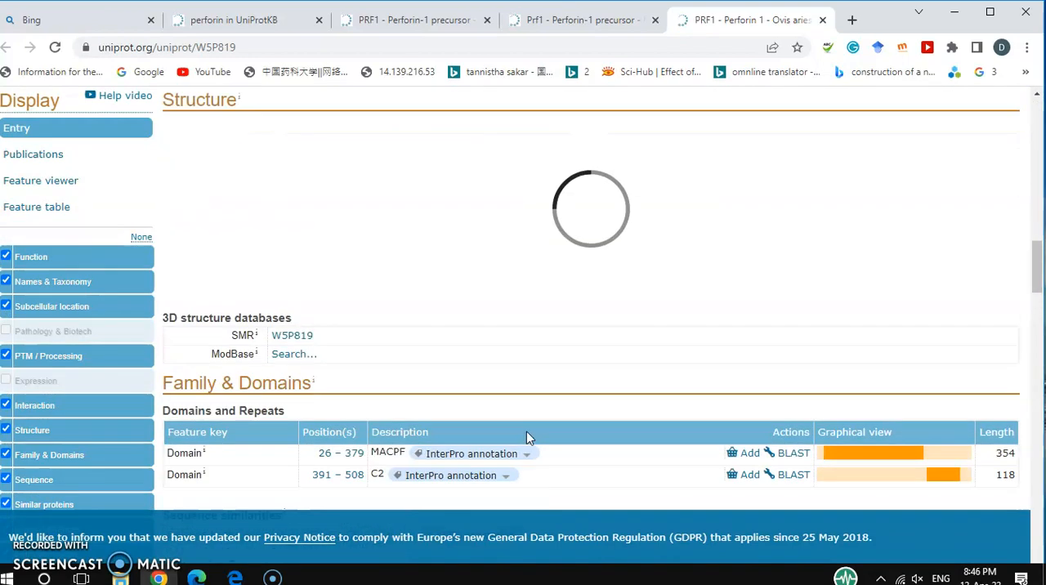
{"action": "scroll", "coordinate": [527, 432], "scroll_direction": "up", "scroll_amount": 3}
{"action": "scroll", "coordinate": [526, 432], "scroll_direction": "down", "scroll_amount": 2}
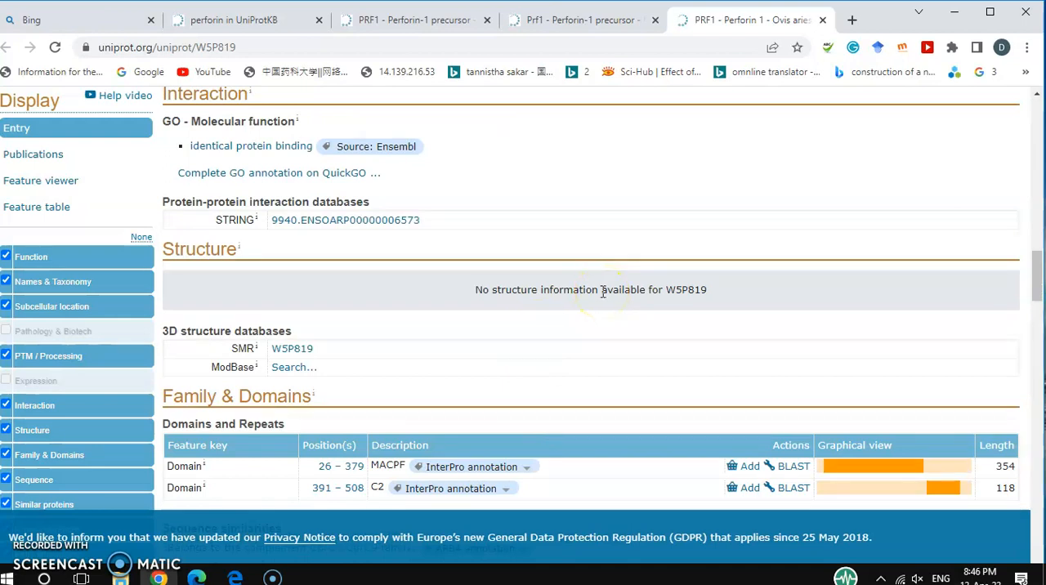
{"action": "scroll", "coordinate": [603, 292], "scroll_direction": "down", "scroll_amount": 2}
{"action": "scroll", "coordinate": [603, 294], "scroll_direction": "up", "scroll_amount": 2}
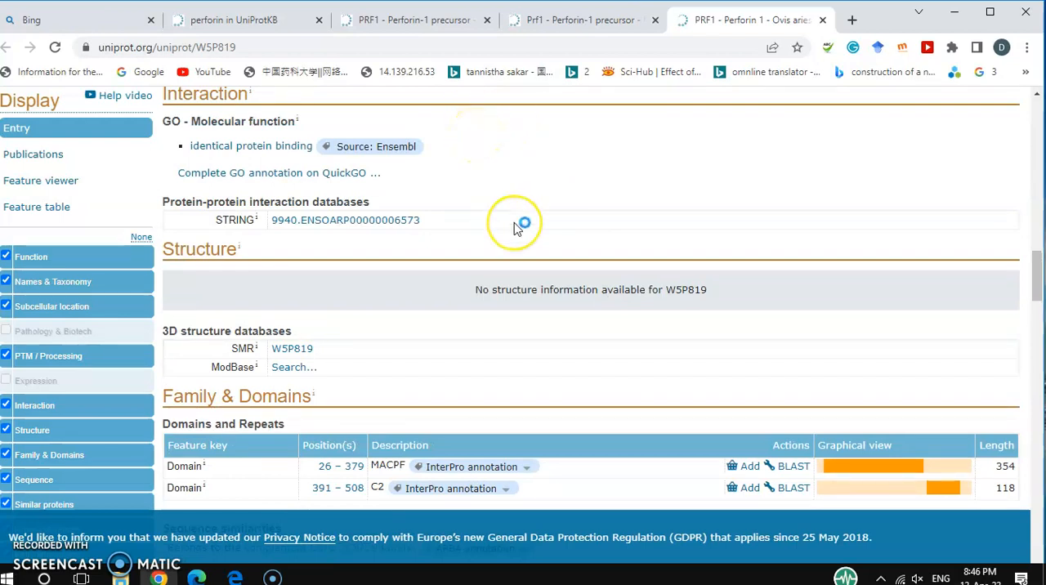
{"action": "scroll", "coordinate": [517, 223], "scroll_direction": "down", "scroll_amount": 4}
{"action": "scroll", "coordinate": [515, 223], "scroll_direction": "down", "scroll_amount": 10}
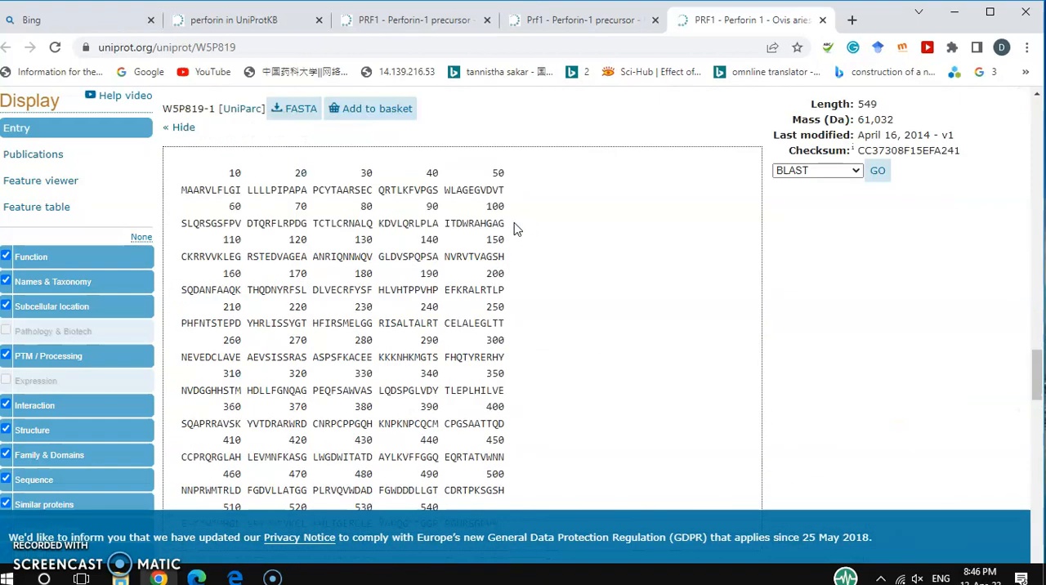
Open the sheep Perforin 1 entry's sequence in FASTA format and copy the amino acid sequence without its header line.
{"action": "scroll", "coordinate": [515, 224], "scroll_direction": "down", "scroll_amount": 1}
{"action": "scroll", "coordinate": [514, 223], "scroll_direction": "up", "scroll_amount": 2}
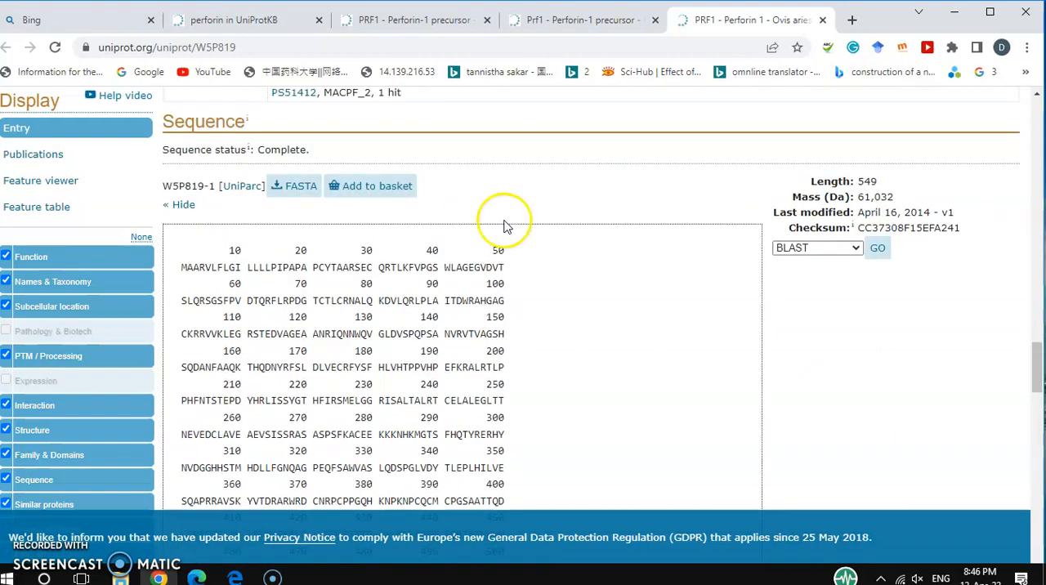
{"action": "scroll", "coordinate": [449, 432], "scroll_direction": "down", "scroll_amount": 3}
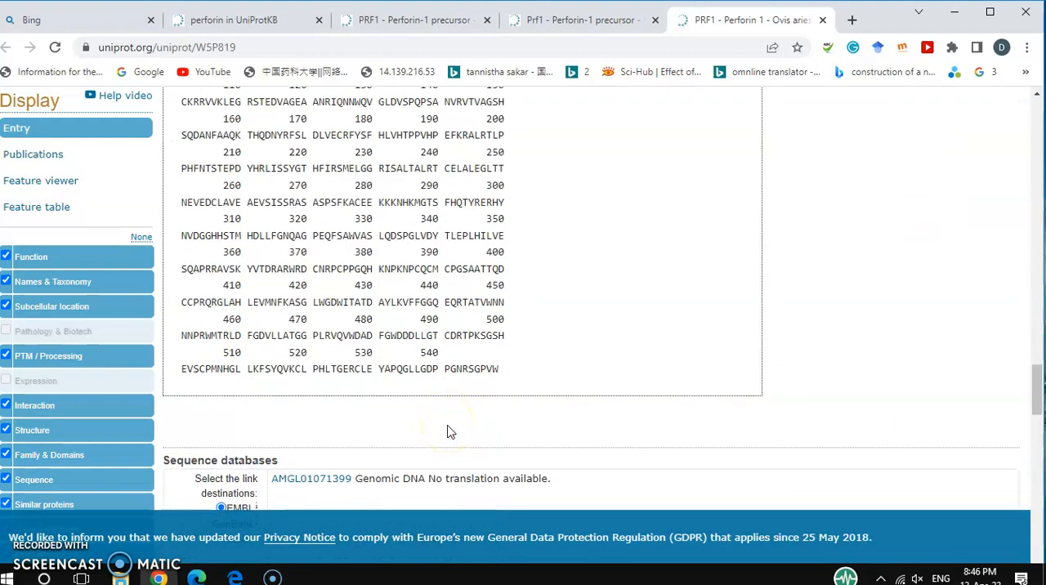
{"action": "scroll", "coordinate": [526, 331], "scroll_direction": "up", "scroll_amount": 3}
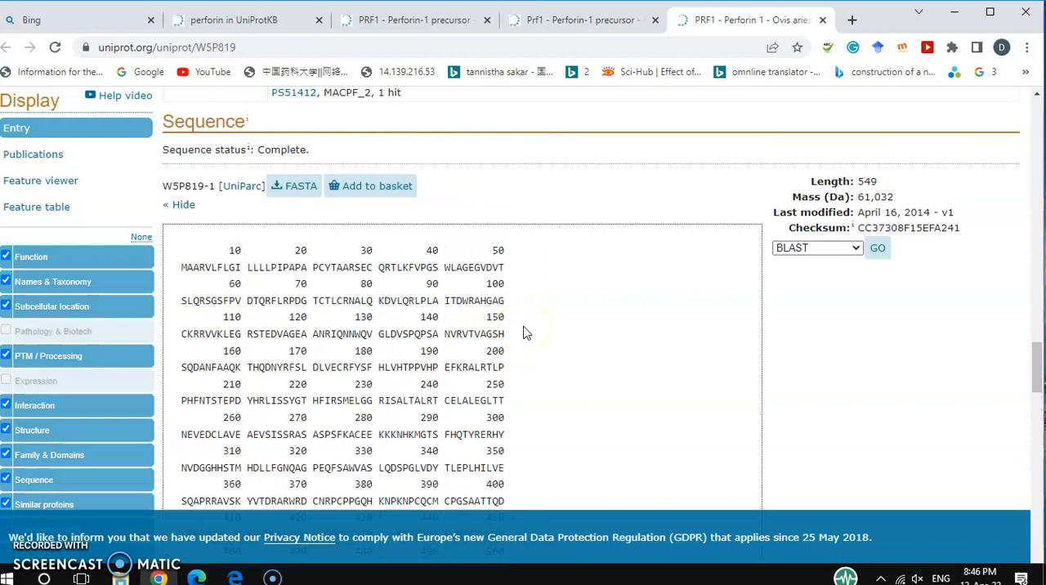
{"action": "left_click", "coordinate": [290, 196]}
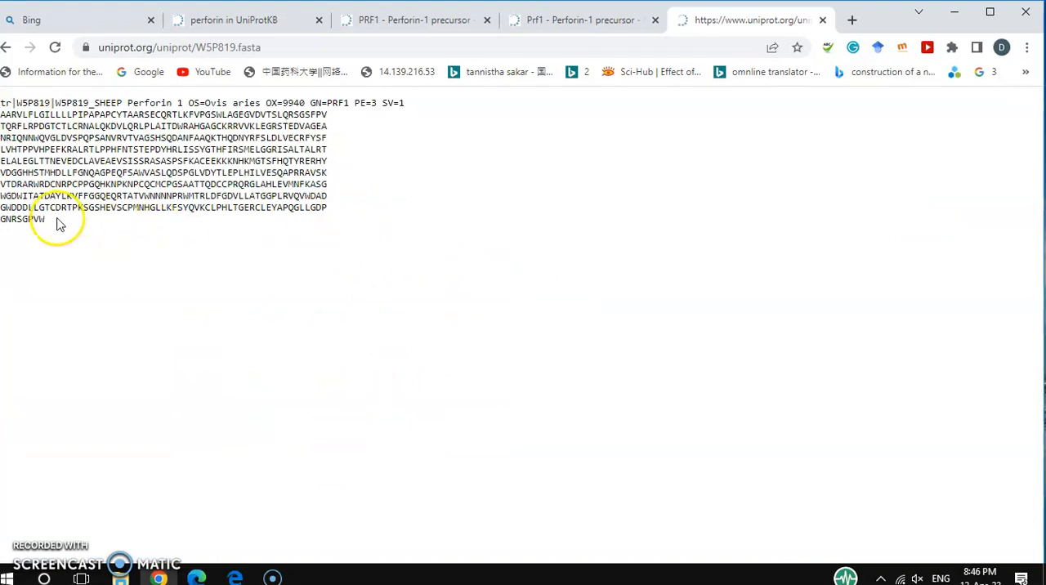
{"action": "left_click_drag", "start_coordinate": [51, 226], "coordinate": [2, 114]}
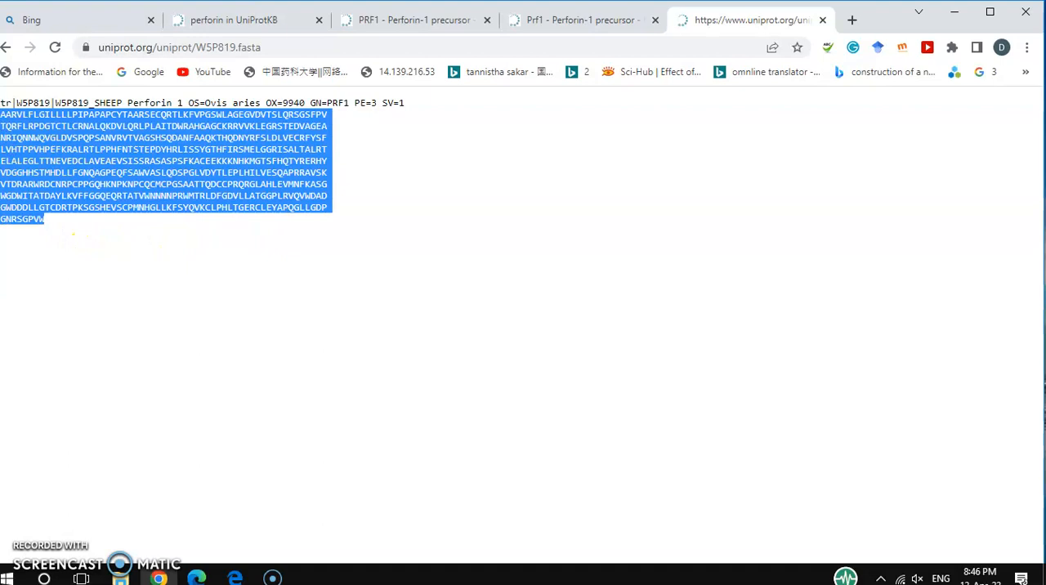
{"action": "right_click", "coordinate": [43, 125]}
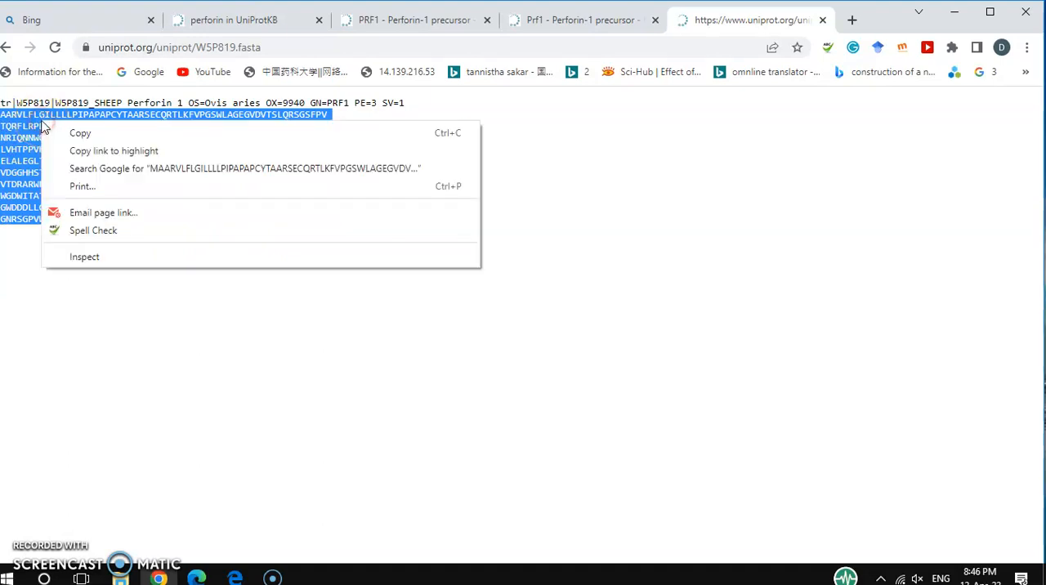
{"action": "left_click", "coordinate": [73, 132]}
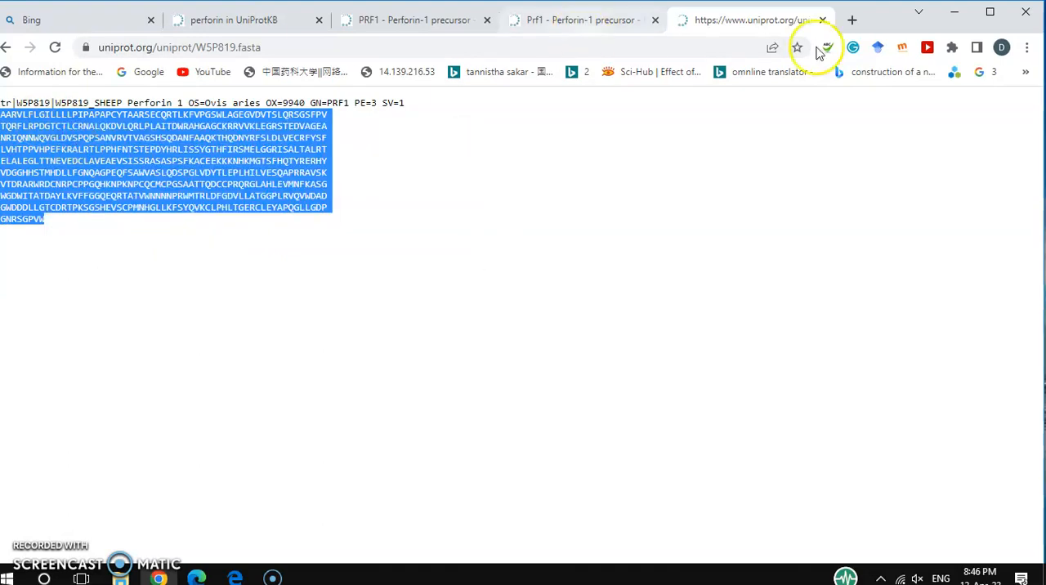
Open the SWISS-MODEL interactive workspace at swissmodel.expasy.org/interactive in a new browser tab.
{"action": "left_click", "coordinate": [852, 21]}
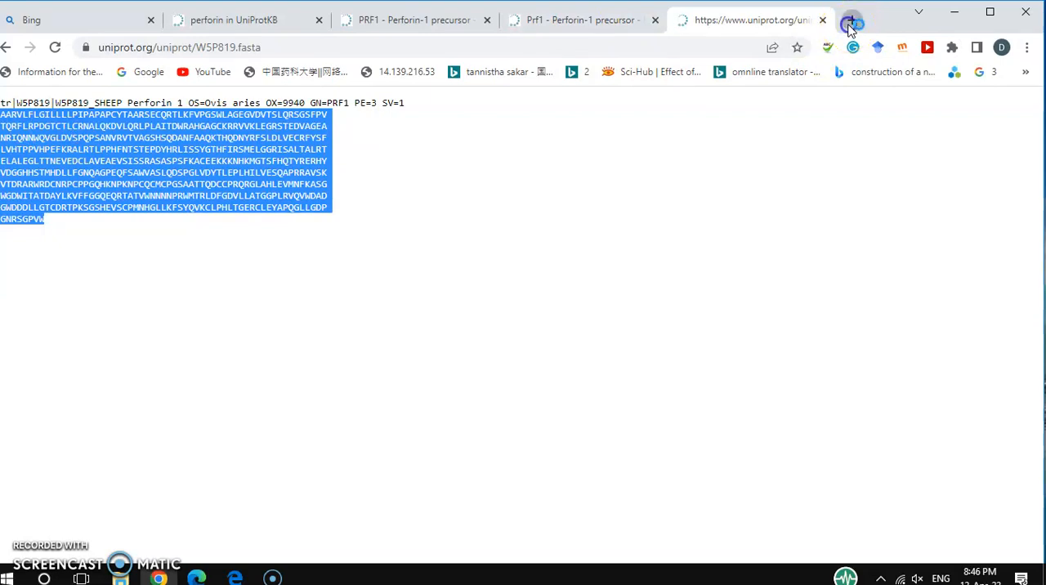
{"action": "left_click", "coordinate": [636, 51]}
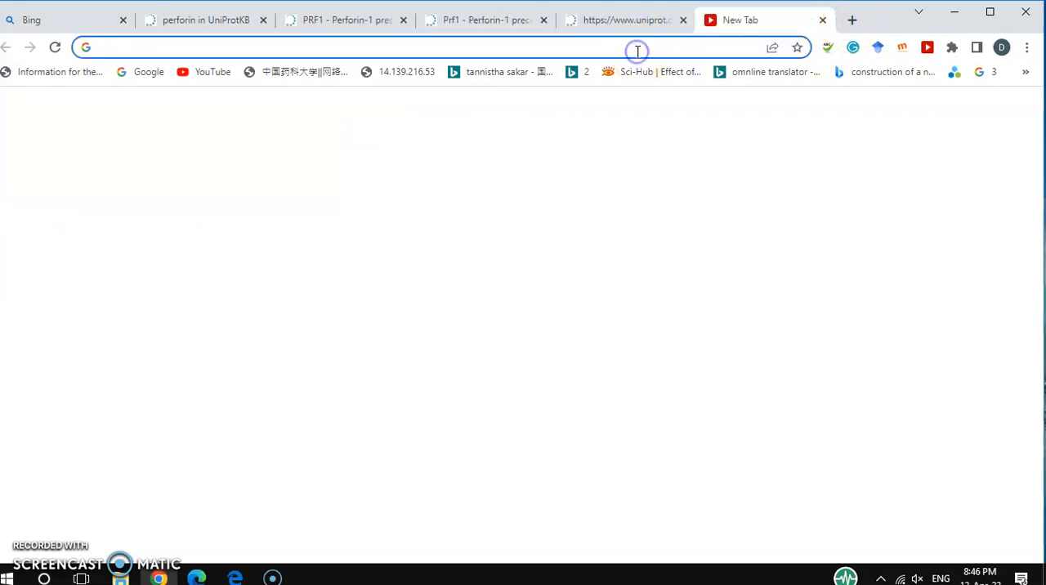
{"action": "left_click", "coordinate": [596, 49]}
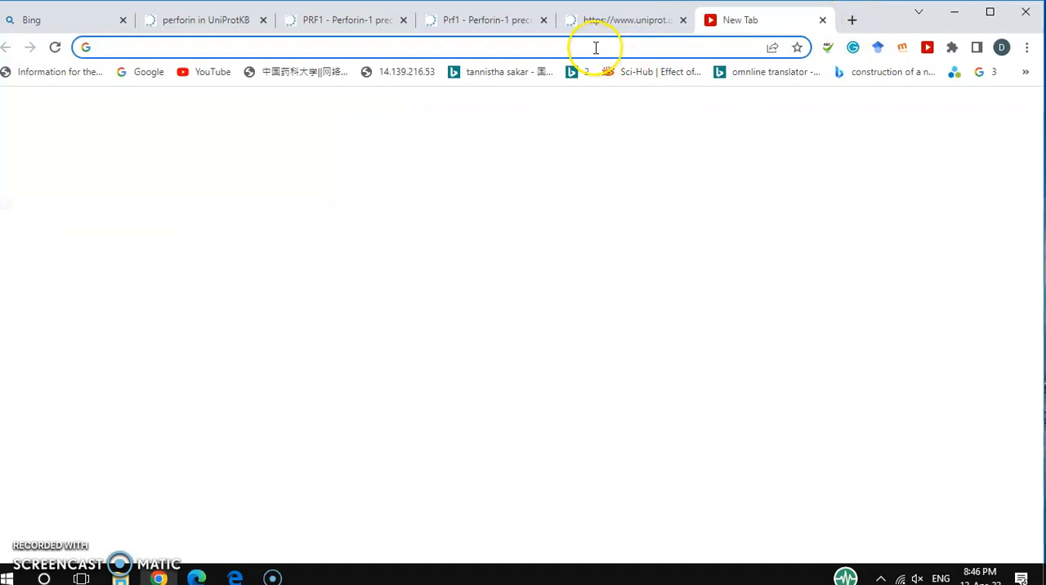
{"action": "type", "text": "swi"}
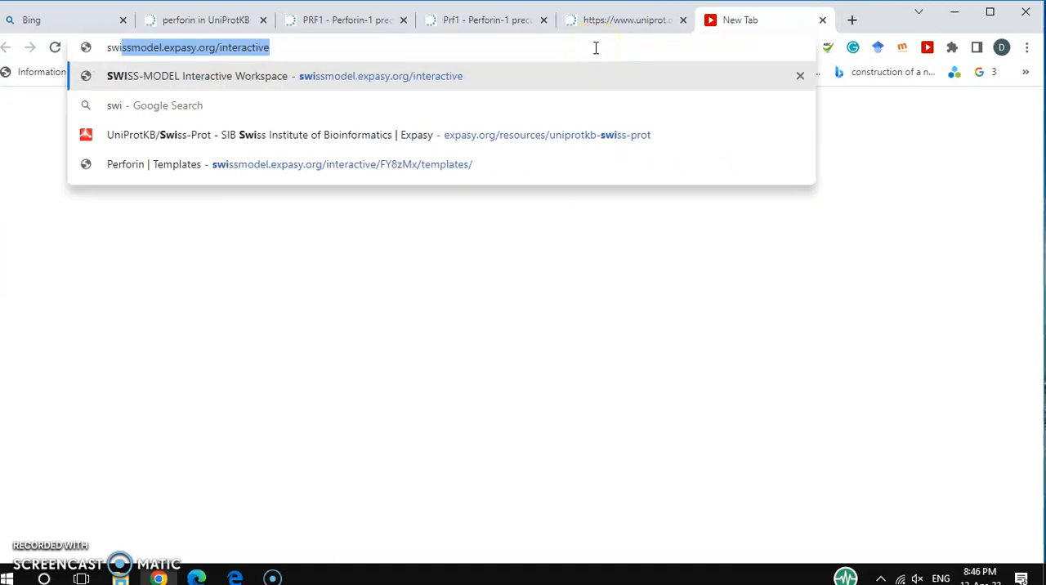
{"action": "key", "text": "Return"}
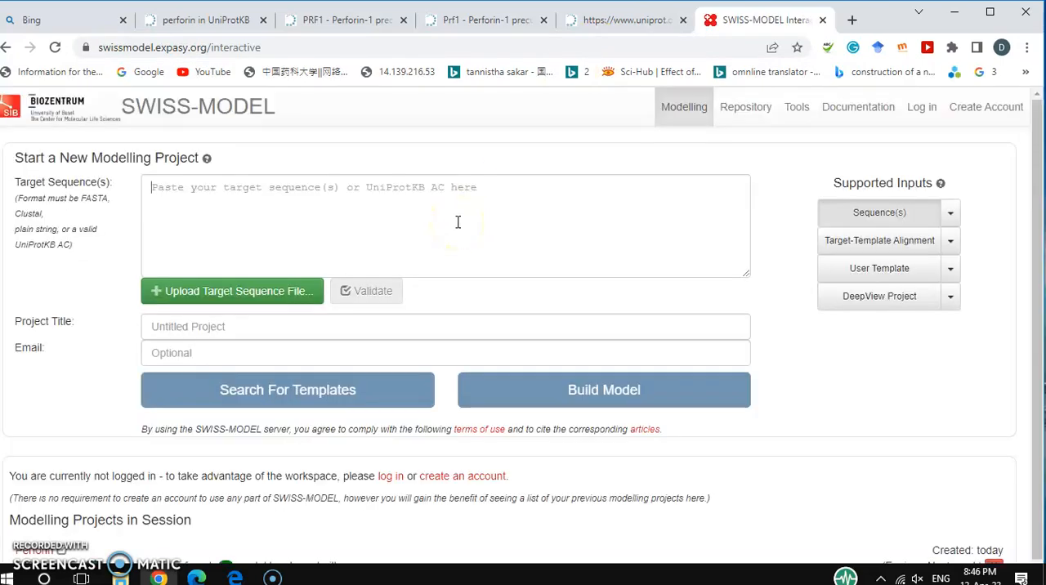
Paste the copied sheep Perforin 1 sequence as the target sequence of the new modelling project.
{"action": "right_click", "coordinate": [371, 217]}
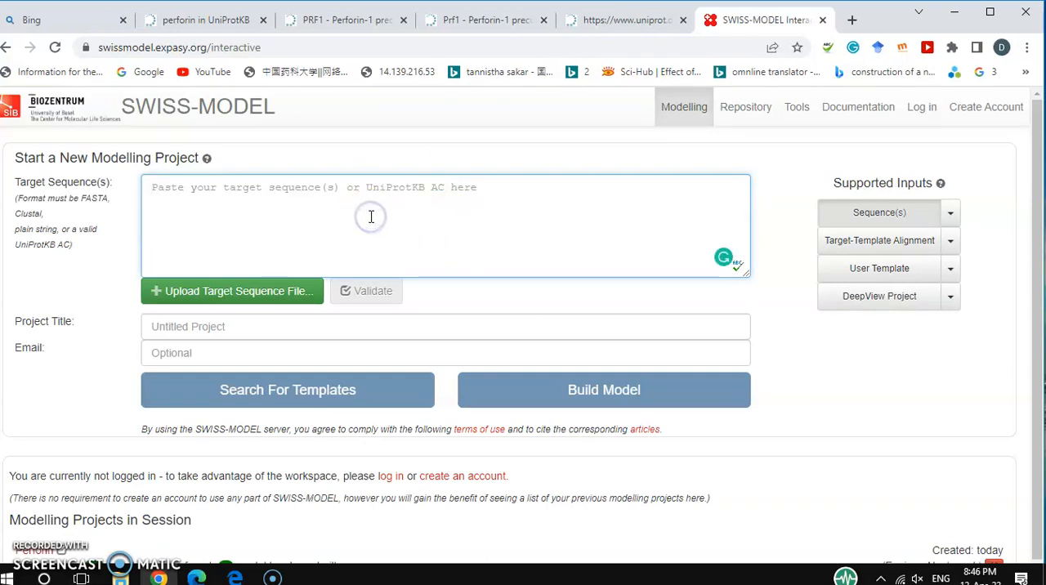
{"action": "scroll", "coordinate": [371, 217], "scroll_direction": "down", "scroll_amount": 1}
{"action": "scroll", "coordinate": [371, 217], "scroll_direction": "up", "scroll_amount": 1}
{"action": "key", "text": "ctrl+v"}
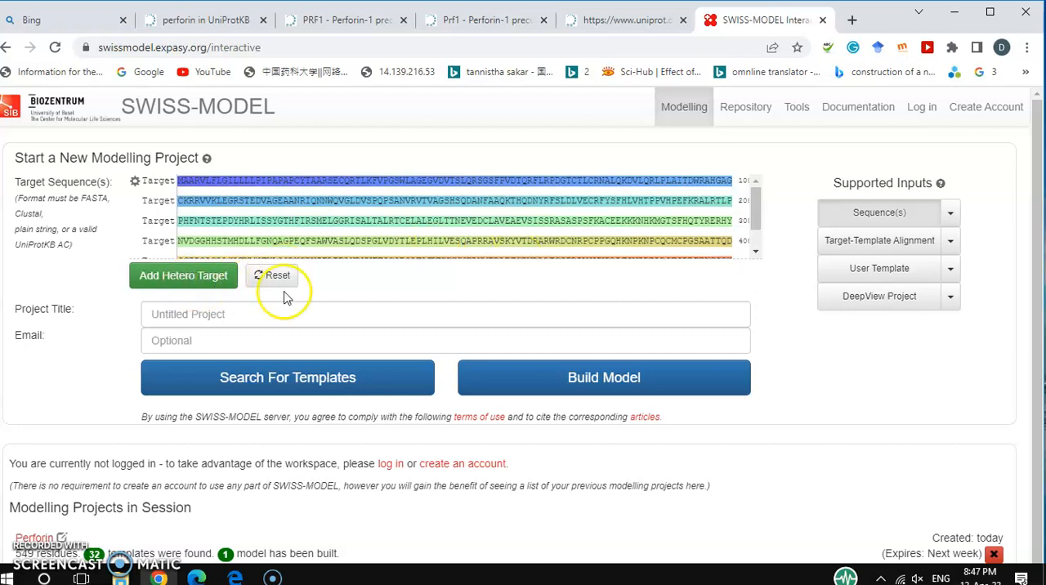
Start a template search for the target sequence, leaving the project title and email empty.
{"action": "scroll", "coordinate": [411, 295], "scroll_direction": "down", "scroll_amount": 1}
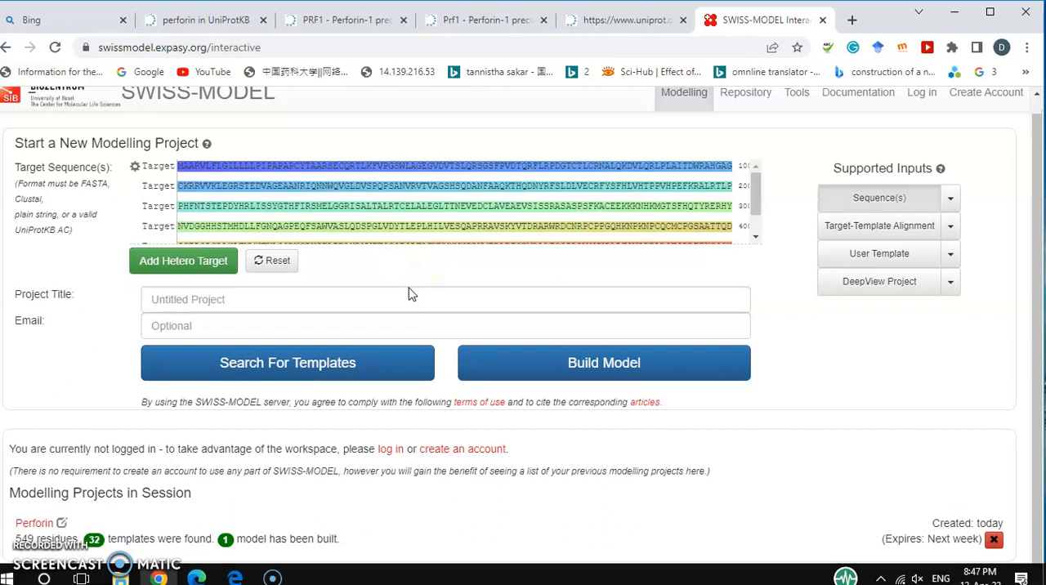
{"action": "scroll", "coordinate": [411, 294], "scroll_direction": "up", "scroll_amount": 1}
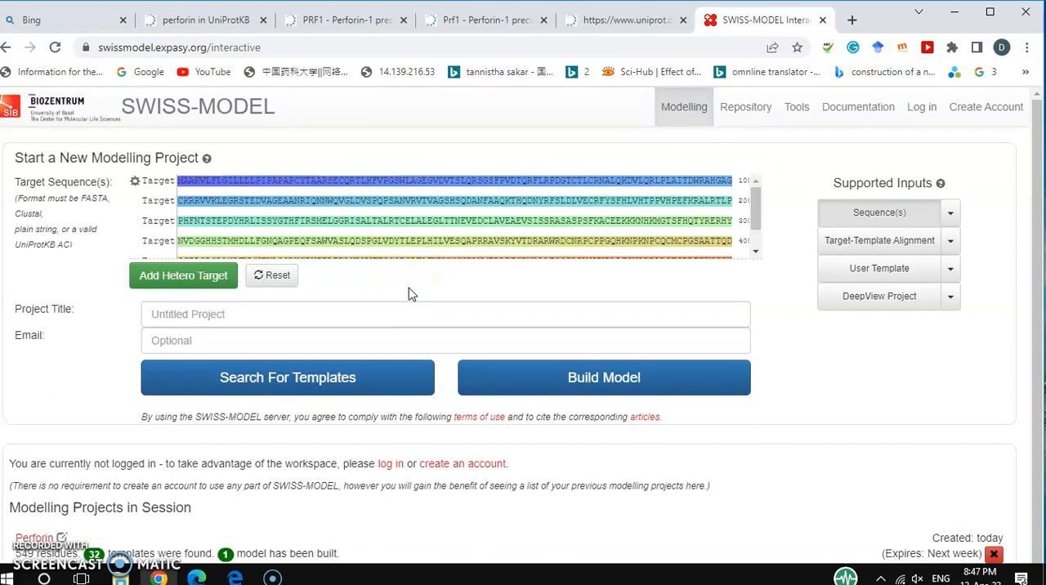
{"action": "scroll", "coordinate": [411, 294], "scroll_direction": "down", "scroll_amount": 1}
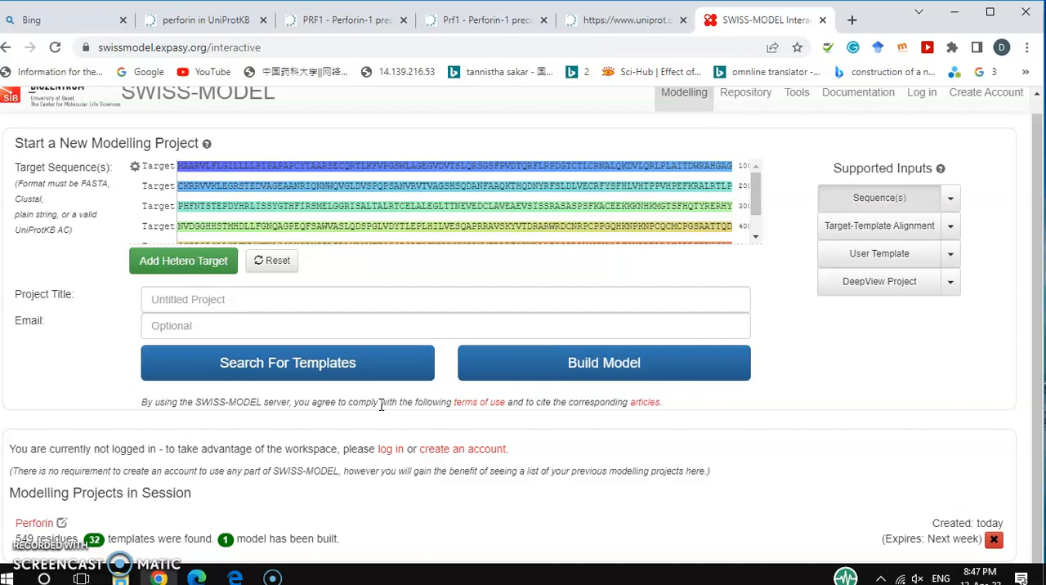
{"action": "left_click", "coordinate": [284, 374]}
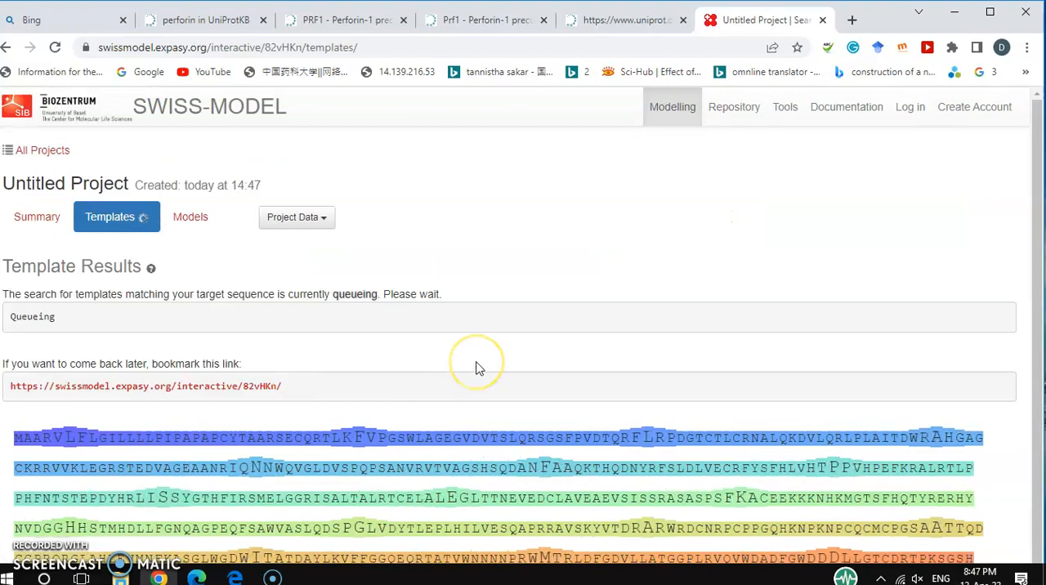
Follow the template search's progress log until it completes and look through the list of matching templates.
{"action": "scroll", "coordinate": [480, 369], "scroll_direction": "down", "scroll_amount": 1}
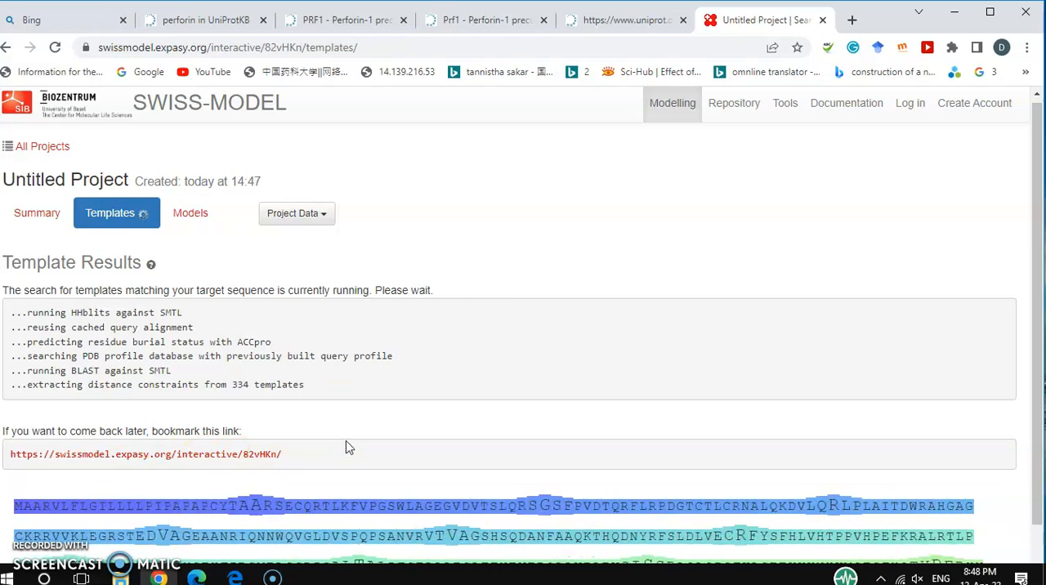
{"action": "scroll", "coordinate": [345, 443], "scroll_direction": "down", "scroll_amount": 1}
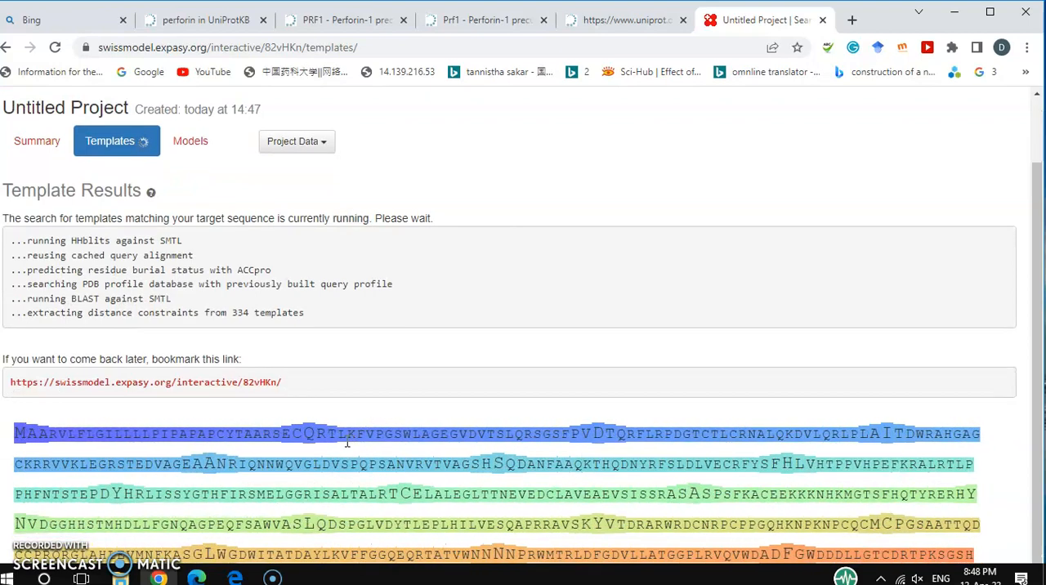
{"action": "scroll", "coordinate": [282, 335], "scroll_direction": "up", "scroll_amount": 1}
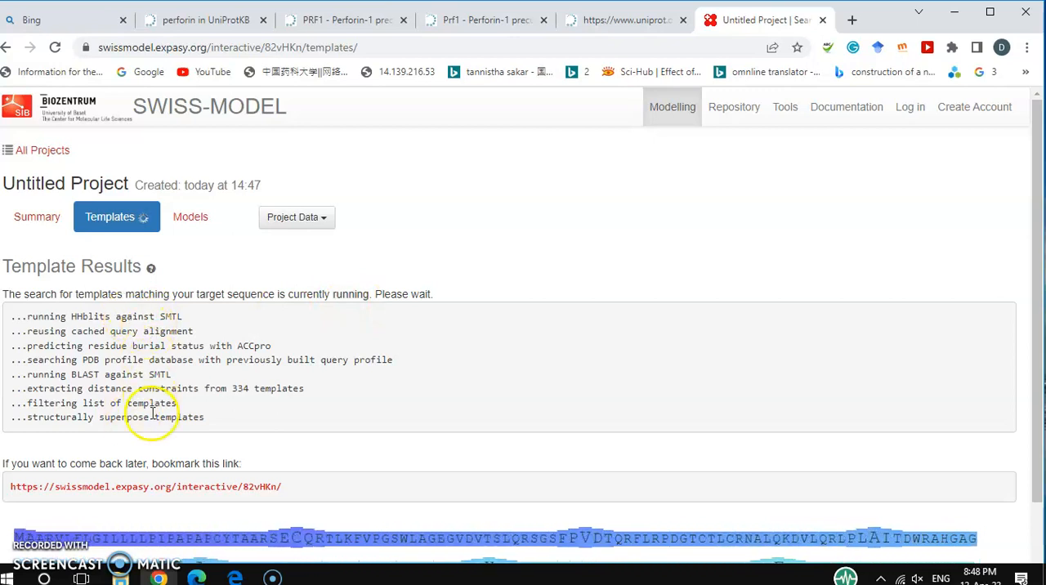
{"action": "scroll", "coordinate": [490, 357], "scroll_direction": "down", "scroll_amount": 1}
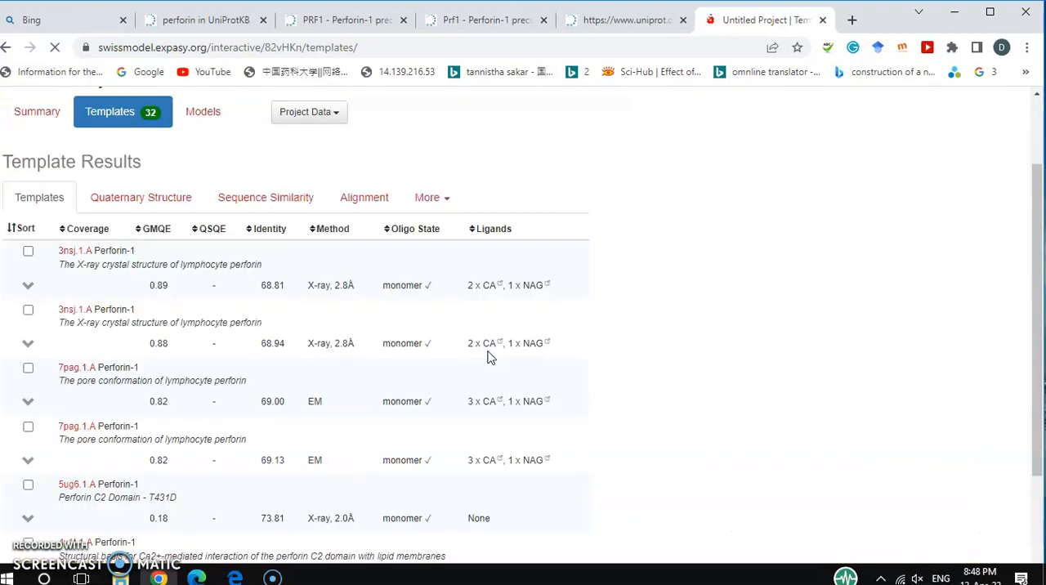
{"action": "scroll", "coordinate": [599, 365], "scroll_direction": "down", "scroll_amount": 5}
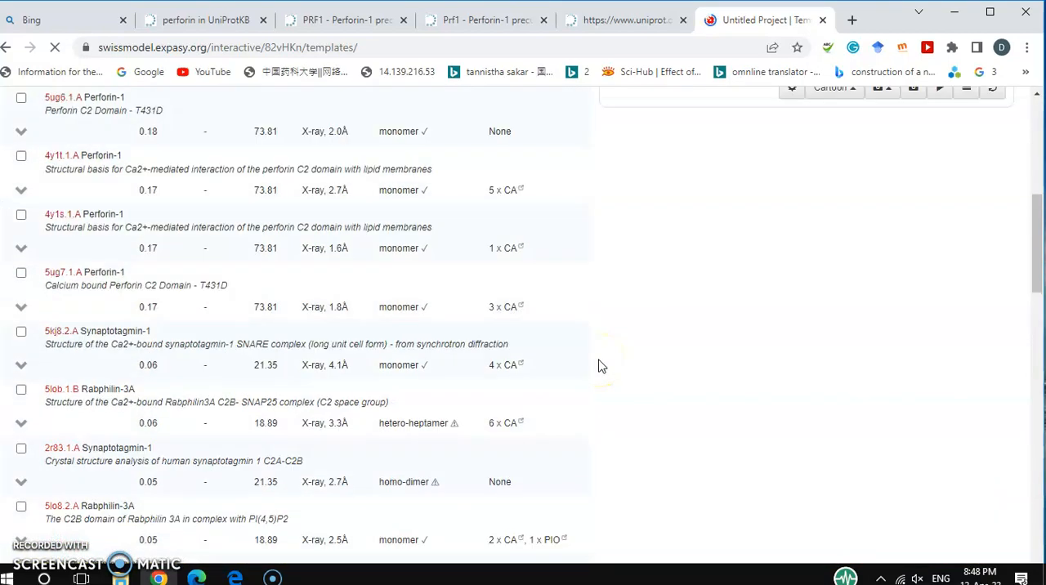
{"action": "scroll", "coordinate": [599, 366], "scroll_direction": "up", "scroll_amount": 5}
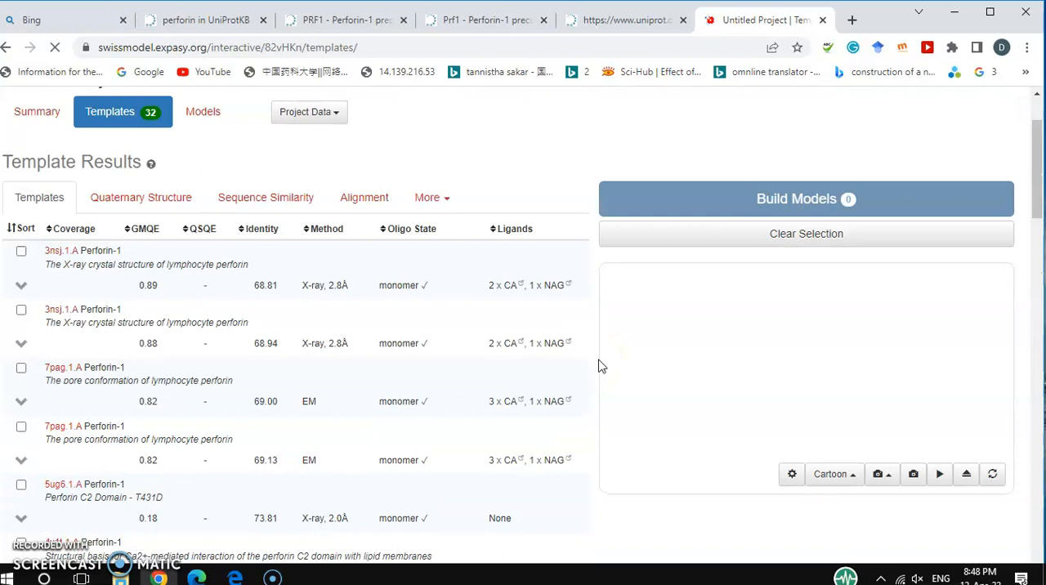
Examine the Perforin-1 templates' GMQE, identity and method, and compare the coverage ranges of the 3nsj.1.A, 7pag.1.A and 5ug6.1.A entries.
{"action": "left_click", "coordinate": [245, 269]}
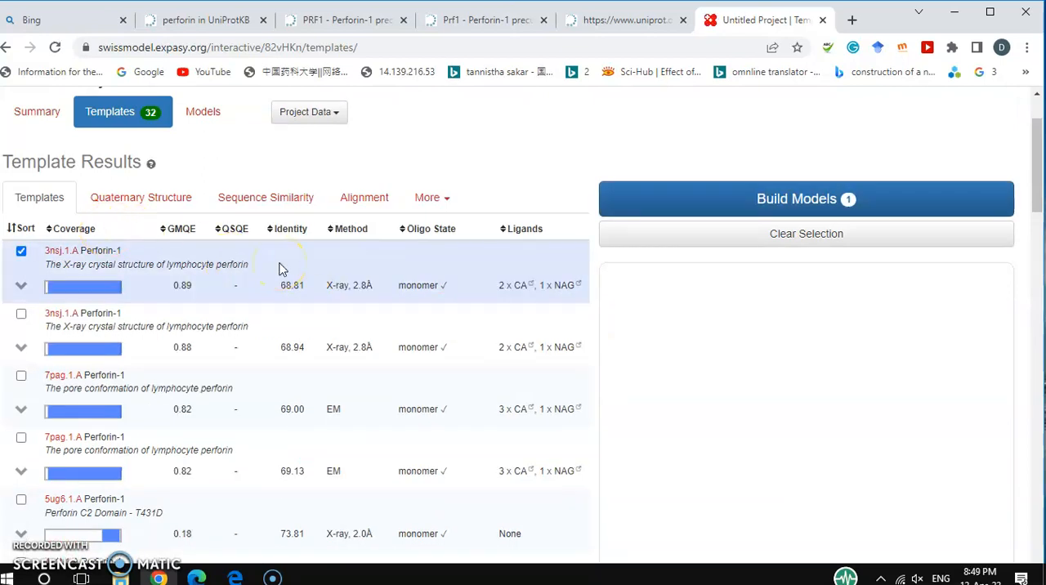
{"action": "scroll", "coordinate": [278, 269], "scroll_direction": "up", "scroll_amount": 1}
{"action": "left_click", "coordinate": [145, 232]}
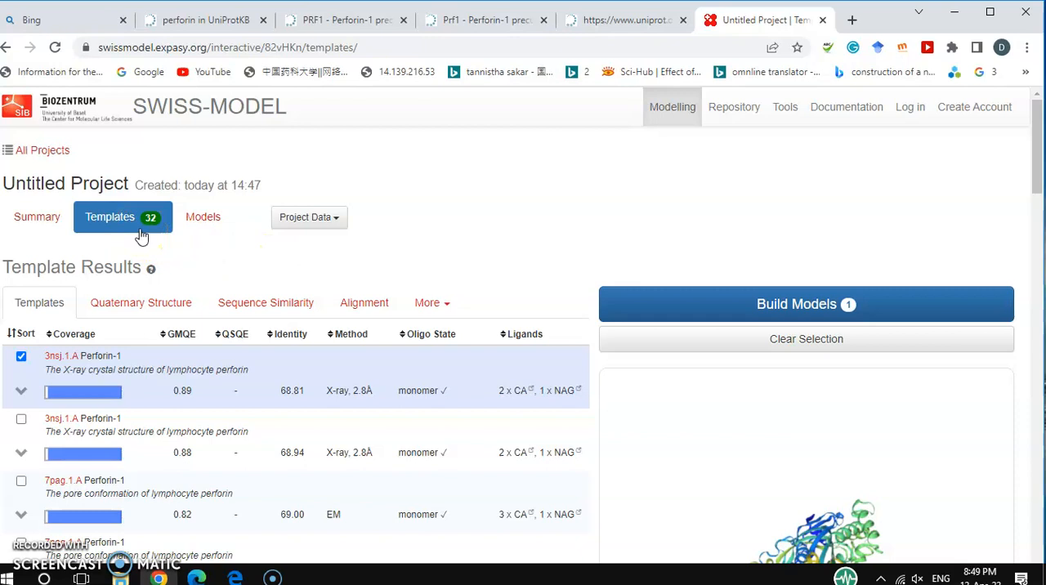
{"action": "scroll", "coordinate": [264, 264], "scroll_direction": "down", "scroll_amount": 2}
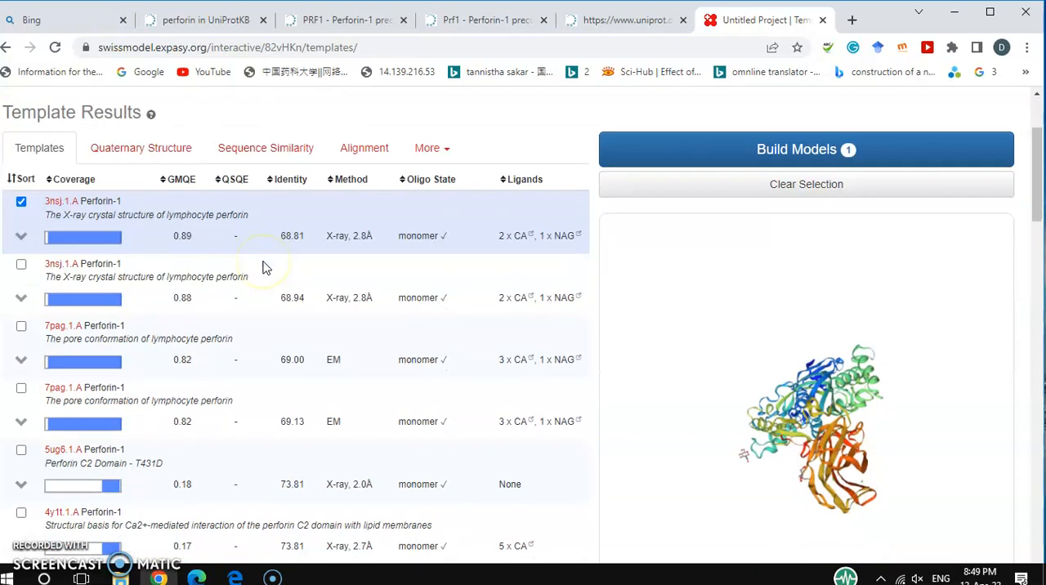
{"action": "scroll", "coordinate": [263, 267], "scroll_direction": "down", "scroll_amount": 2}
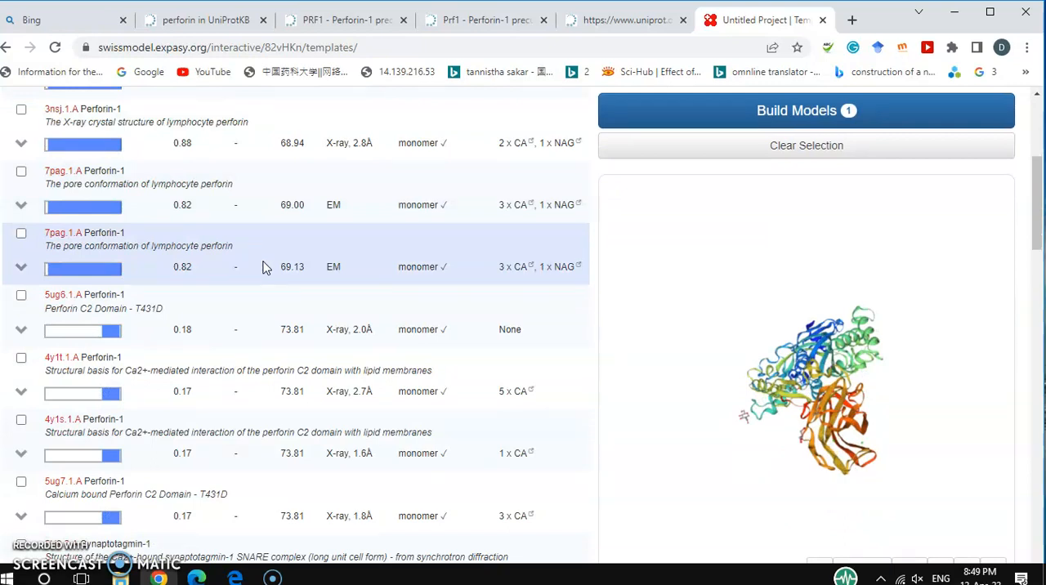
{"action": "scroll", "coordinate": [281, 286], "scroll_direction": "up", "scroll_amount": 2}
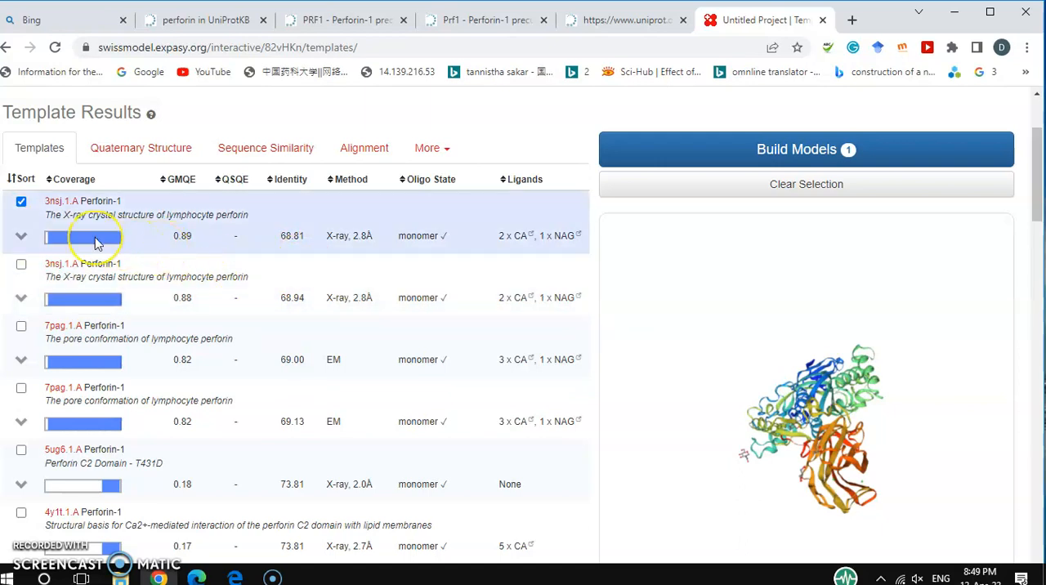
{"action": "mouse_move", "coordinate": [95, 242]}
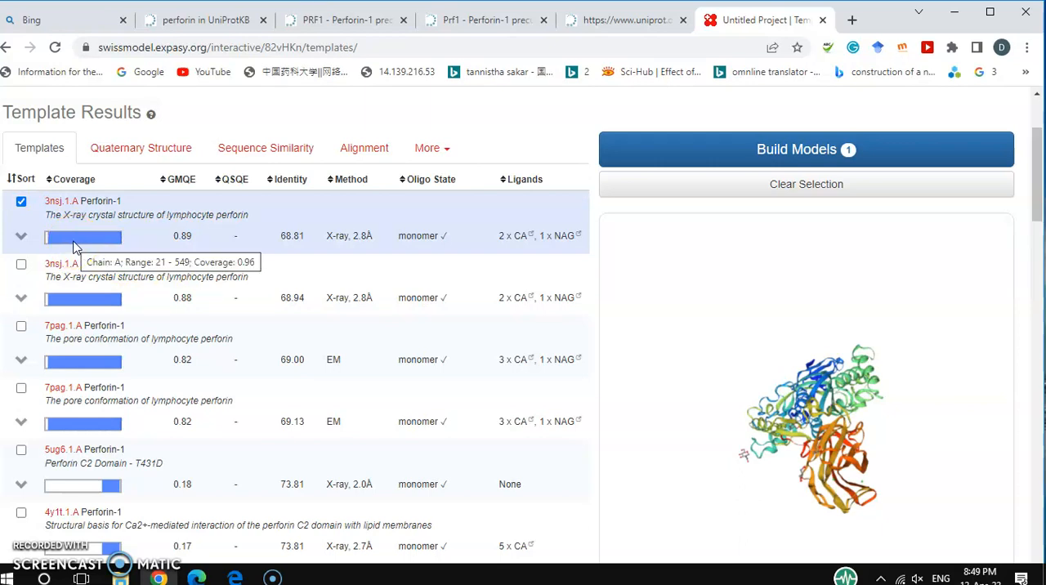
{"action": "left_click", "coordinate": [70, 301]}
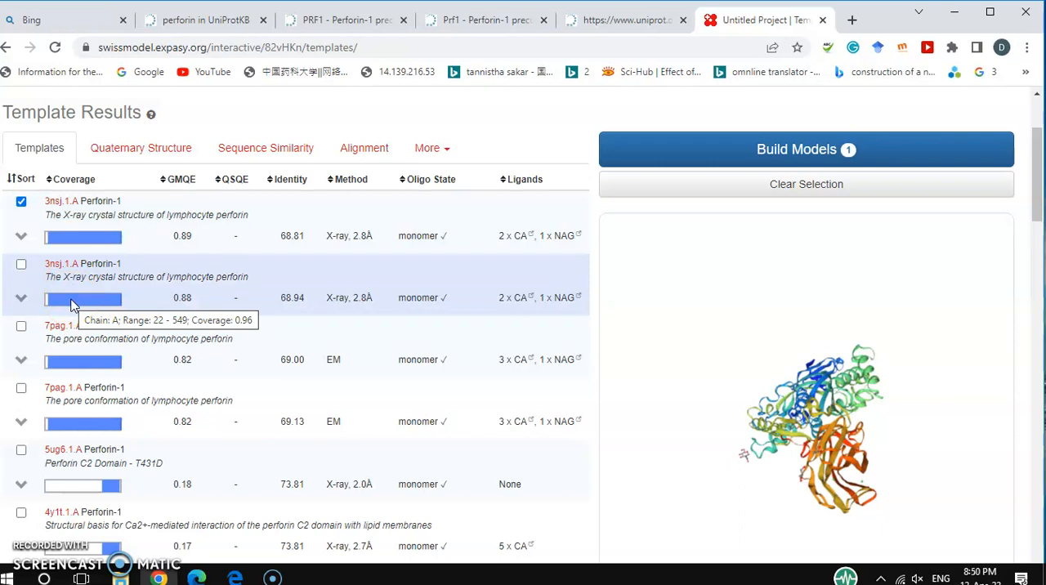
{"action": "scroll", "coordinate": [82, 344], "scroll_direction": "down", "scroll_amount": 2}
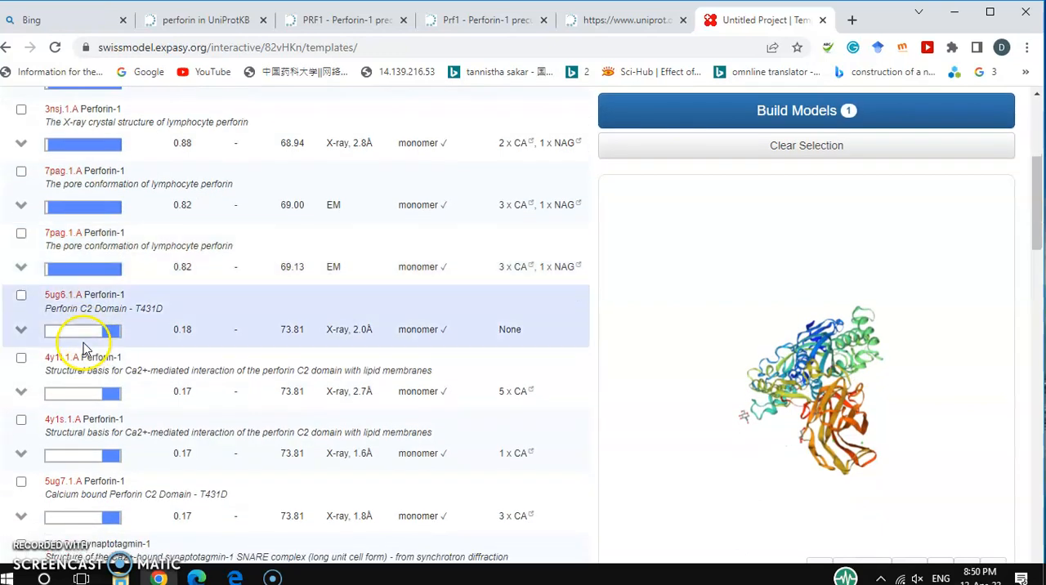
{"action": "mouse_move", "coordinate": [116, 339]}
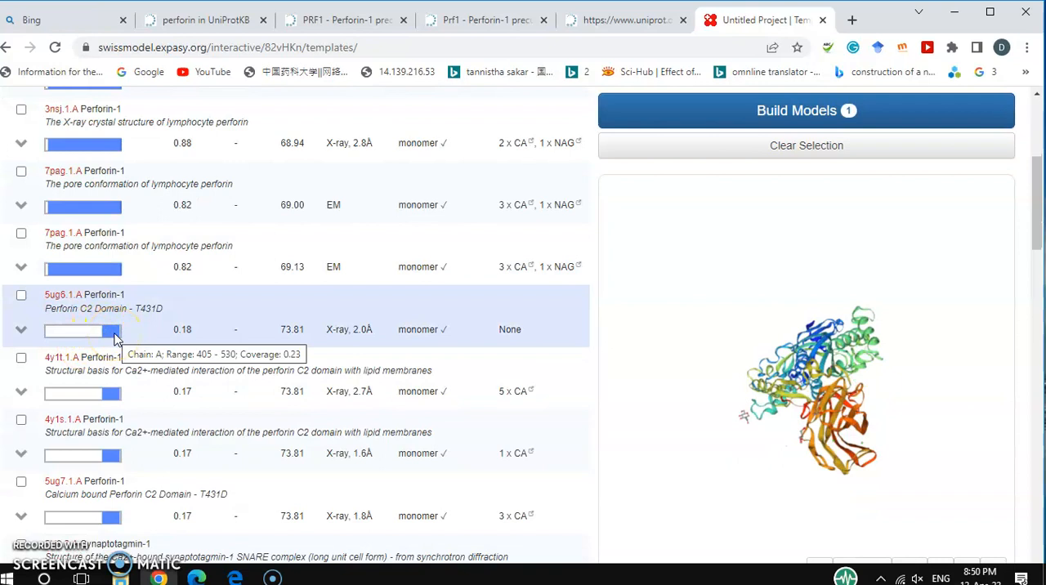
{"action": "left_click", "coordinate": [107, 266]}
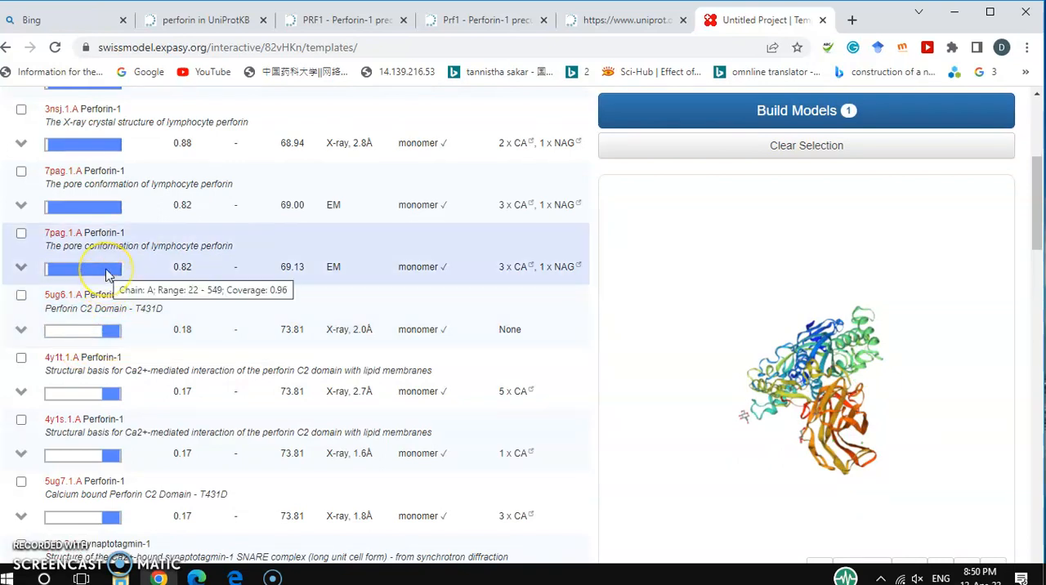
{"action": "scroll", "coordinate": [187, 292], "scroll_direction": "up", "scroll_amount": 2}
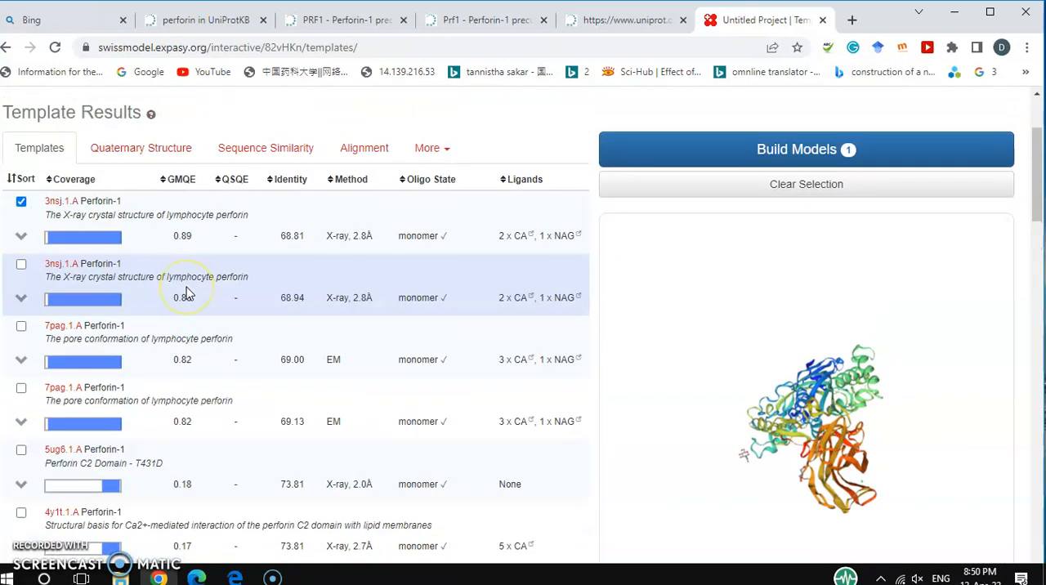
Compare the listed Perforin-1 templates and build a model from the selected top 3nsj.1.A X-ray template.
{"action": "scroll", "coordinate": [188, 290], "scroll_direction": "down", "scroll_amount": 1}
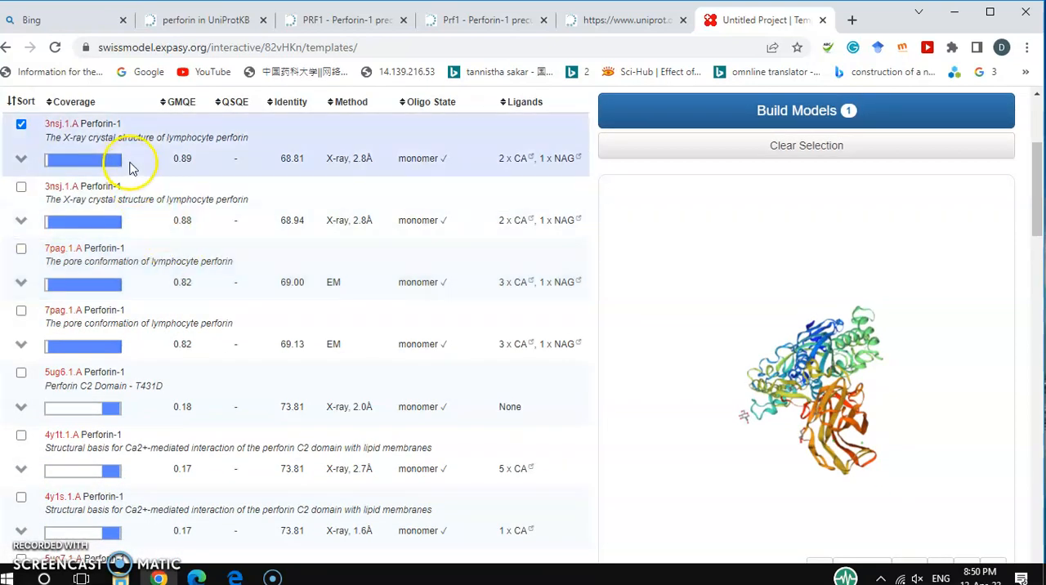
{"action": "scroll", "coordinate": [147, 334], "scroll_direction": "up", "scroll_amount": 2}
{"action": "scroll", "coordinate": [150, 332], "scroll_direction": "down", "scroll_amount": 1}
{"action": "scroll", "coordinate": [151, 335], "scroll_direction": "down", "scroll_amount": 1}
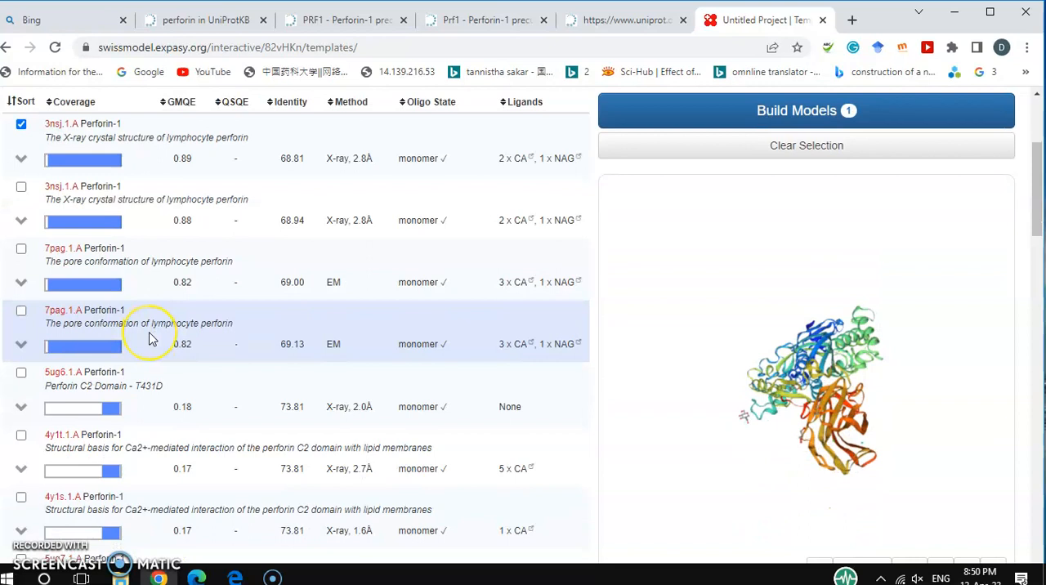
{"action": "scroll", "coordinate": [215, 292], "scroll_direction": "up", "scroll_amount": 2}
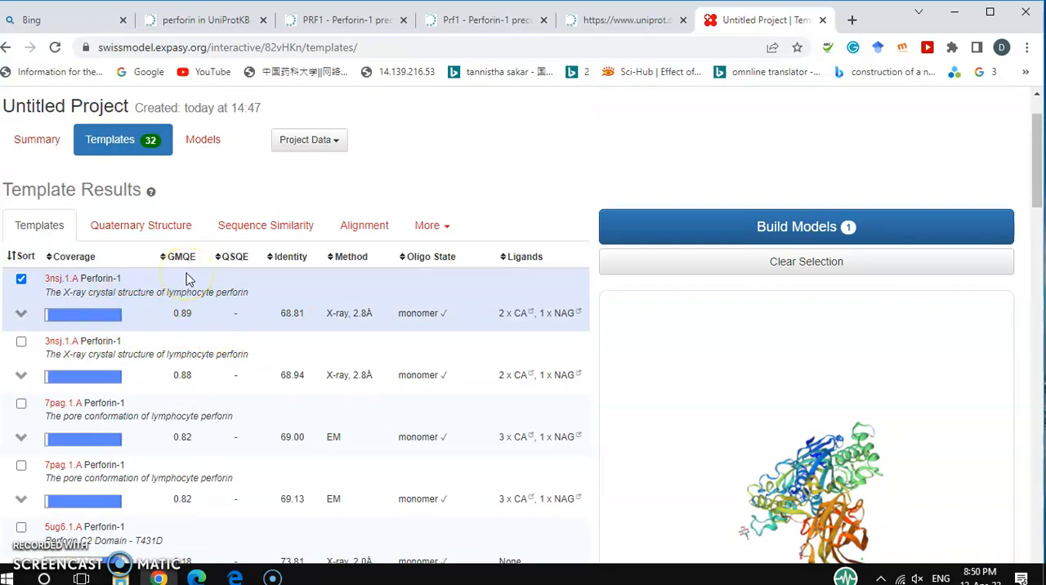
{"action": "left_click", "coordinate": [186, 317]}
{"action": "left_click", "coordinate": [297, 313]}
{"action": "left_click", "coordinate": [292, 325]}
{"action": "left_click", "coordinate": [773, 227]}
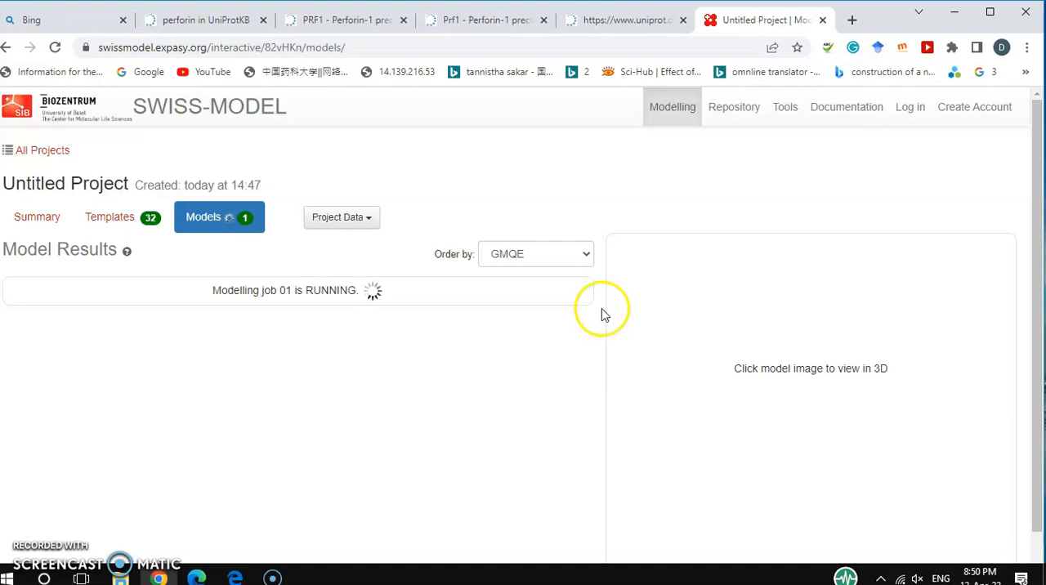
Expand the finished model's QMEAN quality details and examine the enlarged comparison plot with non-redundant PDB structures.
{"action": "scroll", "coordinate": [602, 316], "scroll_direction": "down", "scroll_amount": 1}
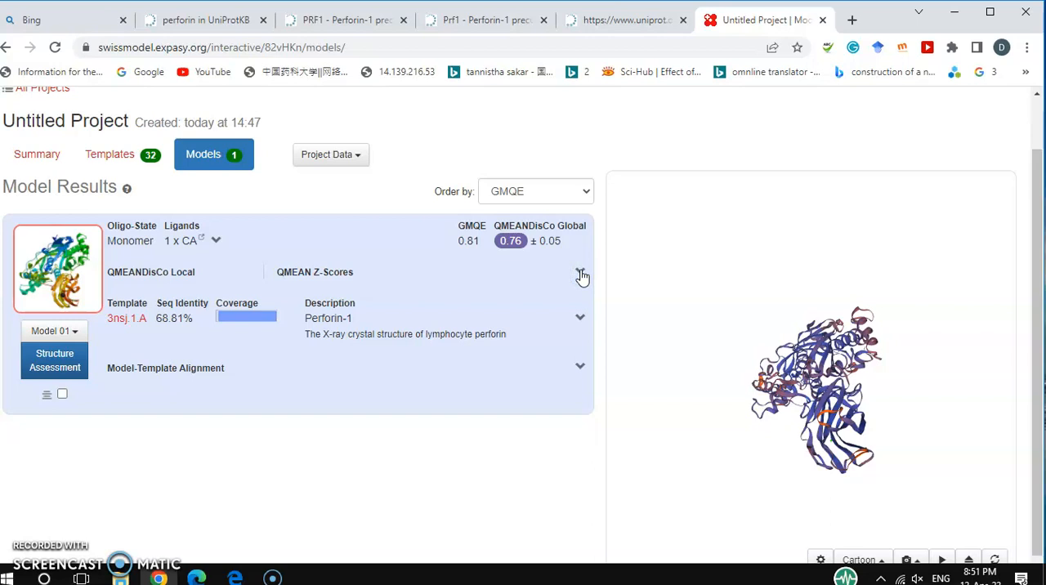
{"action": "left_click", "coordinate": [581, 274]}
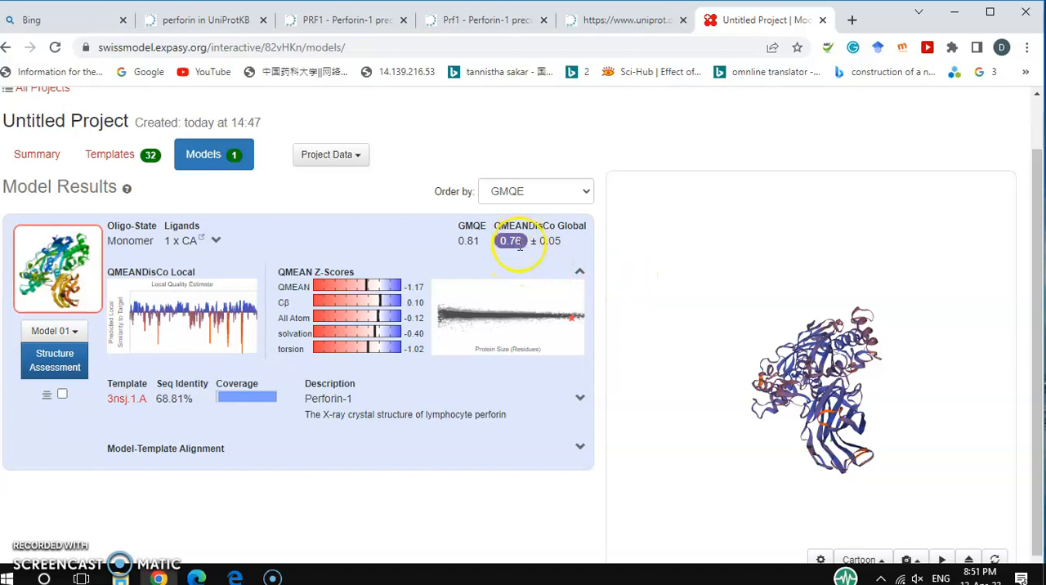
{"action": "left_click", "coordinate": [501, 310]}
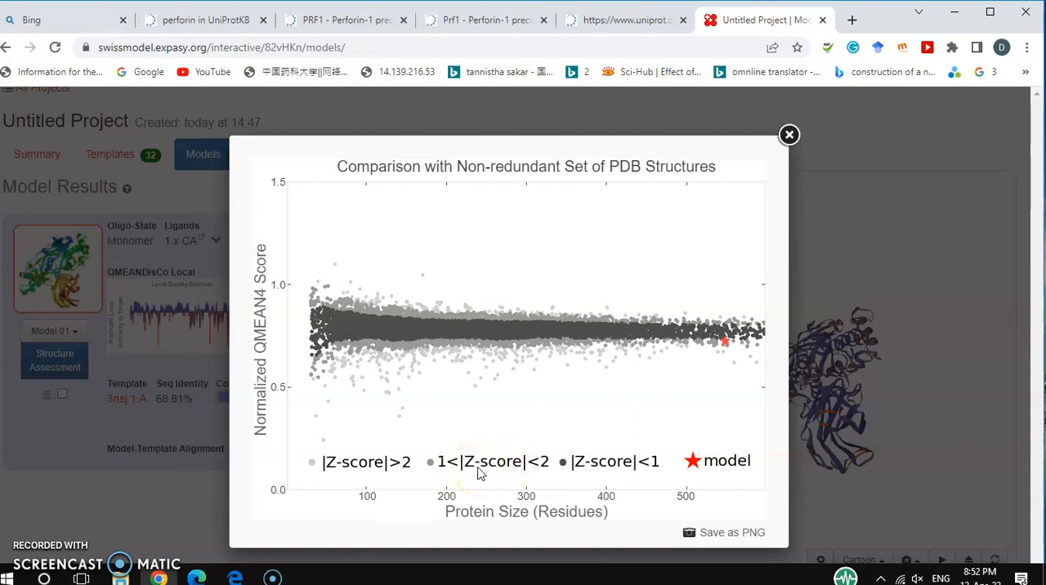
{"action": "left_click", "coordinate": [789, 135]}
Open the Structure Assessment of Model 01 and bring up its general Ramachandran plot.
{"action": "scroll", "coordinate": [506, 360], "scroll_direction": "down", "scroll_amount": 1}
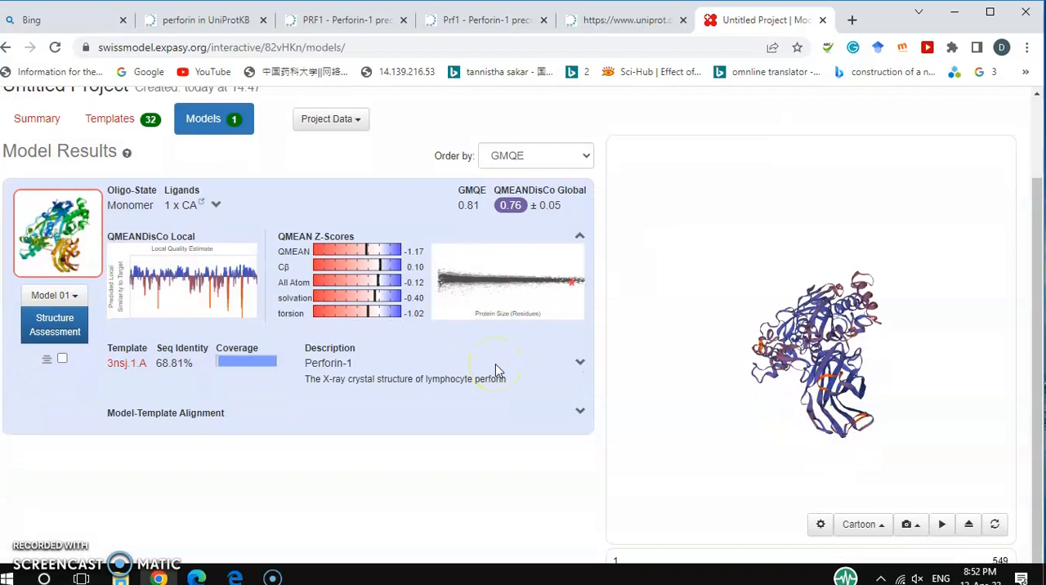
{"action": "scroll", "coordinate": [496, 370], "scroll_direction": "up", "scroll_amount": 1}
{"action": "scroll", "coordinate": [496, 370], "scroll_direction": "down", "scroll_amount": 1}
{"action": "left_click", "coordinate": [58, 330]}
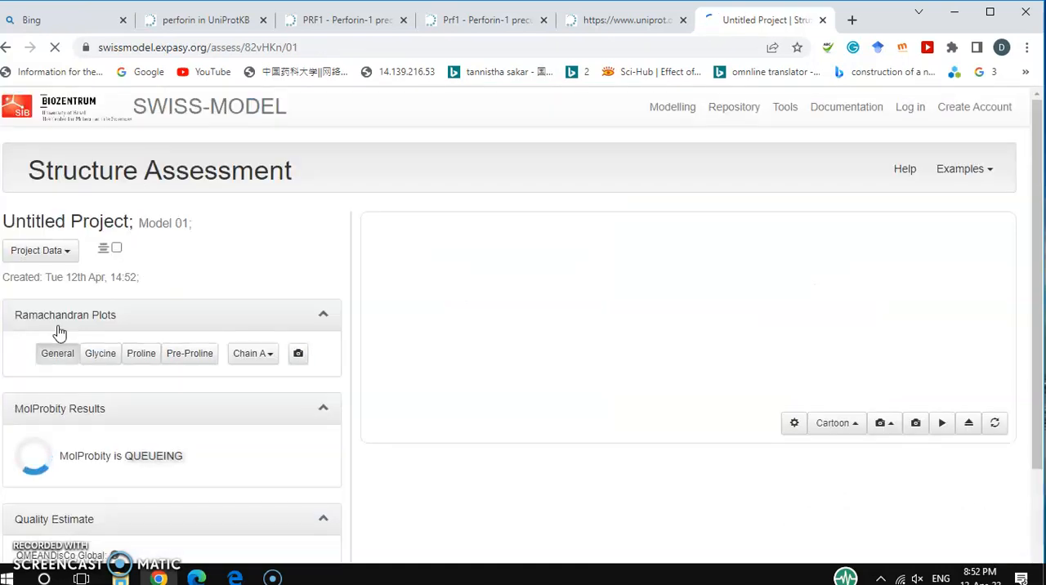
{"action": "scroll", "coordinate": [313, 373], "scroll_direction": "down", "scroll_amount": 2}
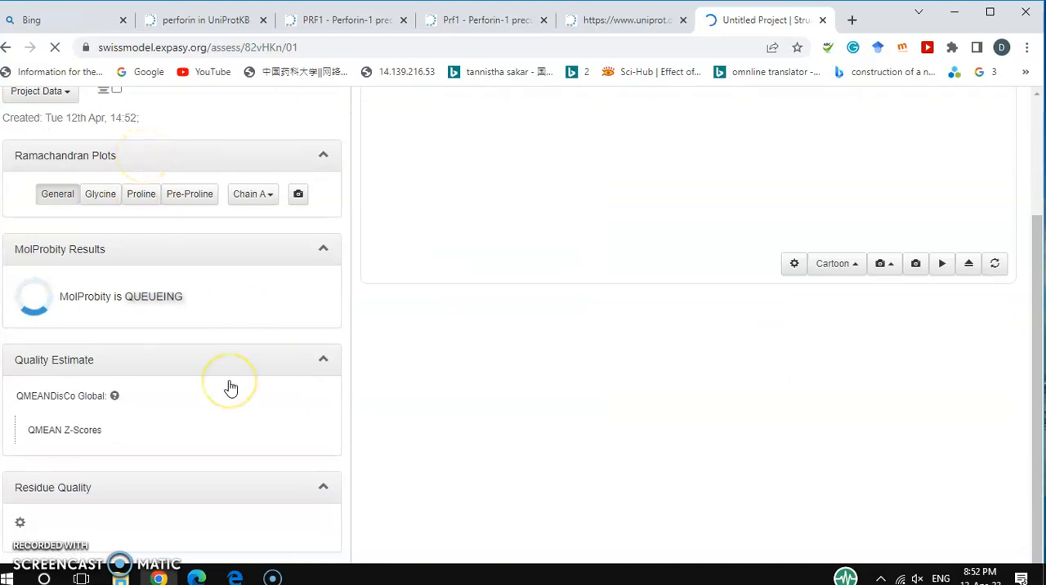
{"action": "scroll", "coordinate": [229, 387], "scroll_direction": "down", "scroll_amount": 4}
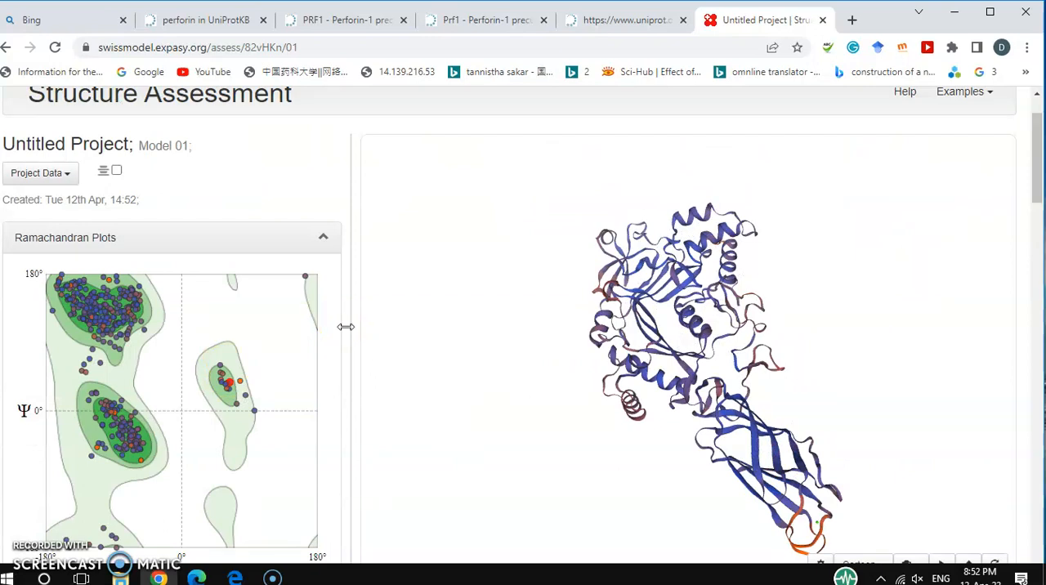
{"action": "scroll", "coordinate": [346, 327], "scroll_direction": "down", "scroll_amount": 1}
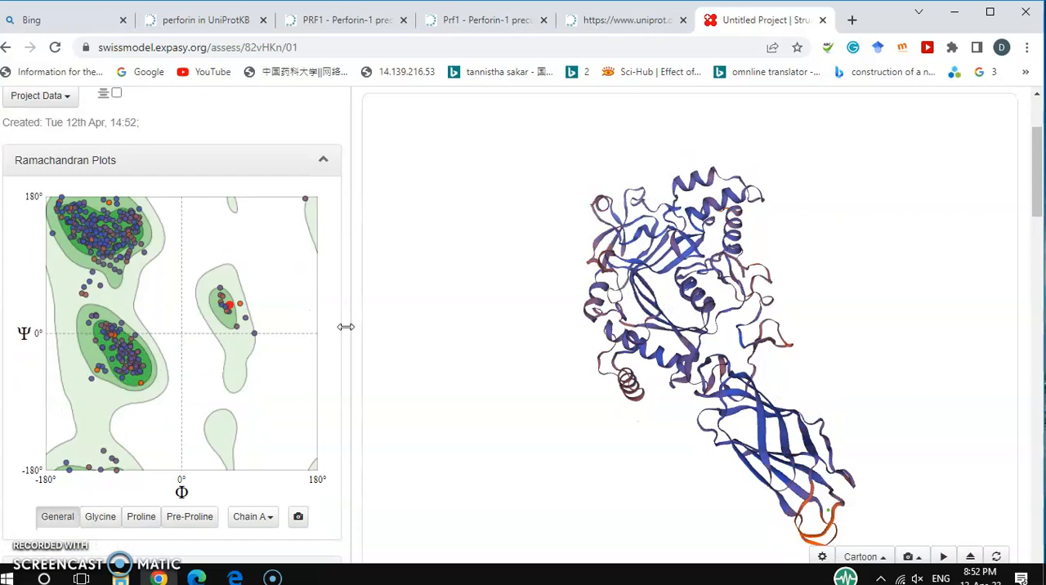
Collapse and re-expand the Ramachandran Plots section, and inspect individual residues in the general plot, including A 266 SER.
{"action": "mouse_move", "coordinate": [187, 301]}
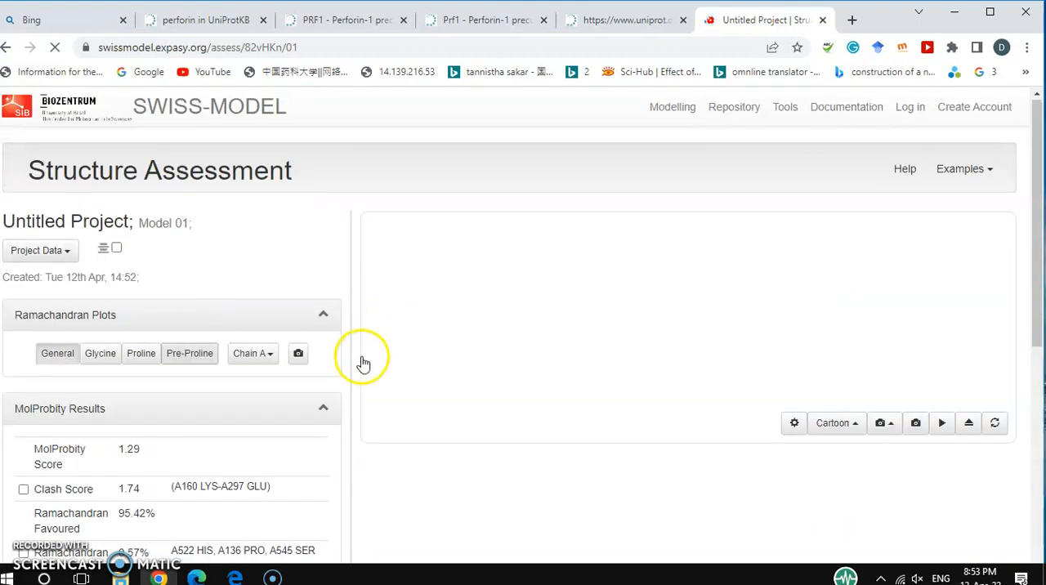
{"action": "left_click", "coordinate": [324, 317]}
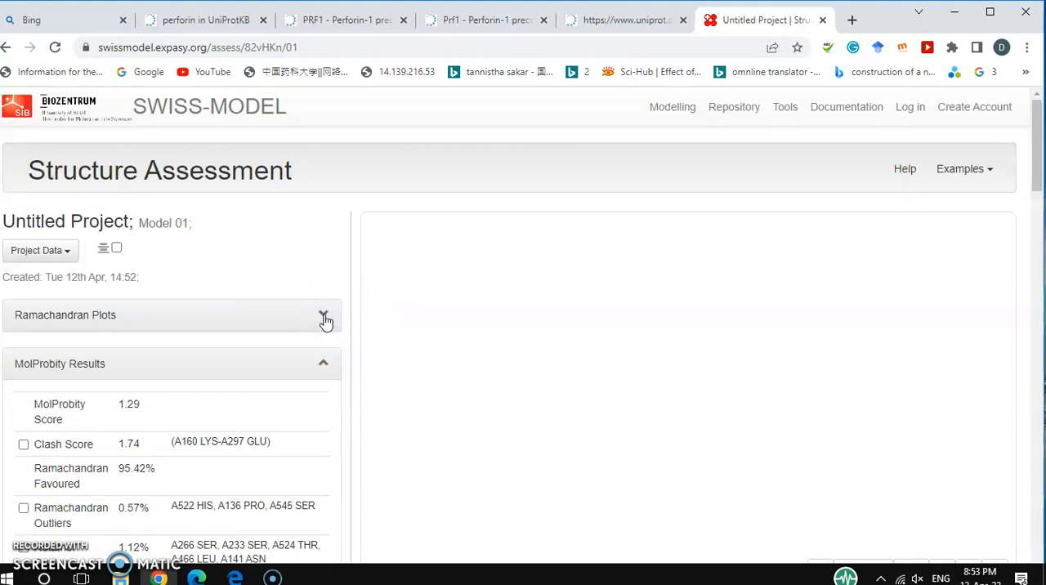
{"action": "left_click", "coordinate": [323, 317]}
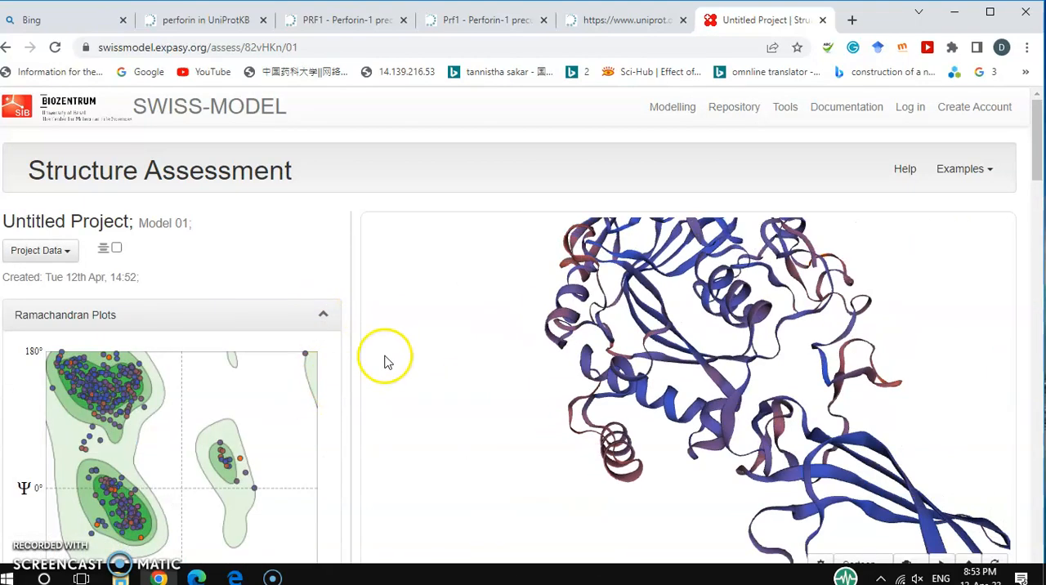
{"action": "left_click_drag", "start_coordinate": [1037, 142], "coordinate": [1038, 163]}
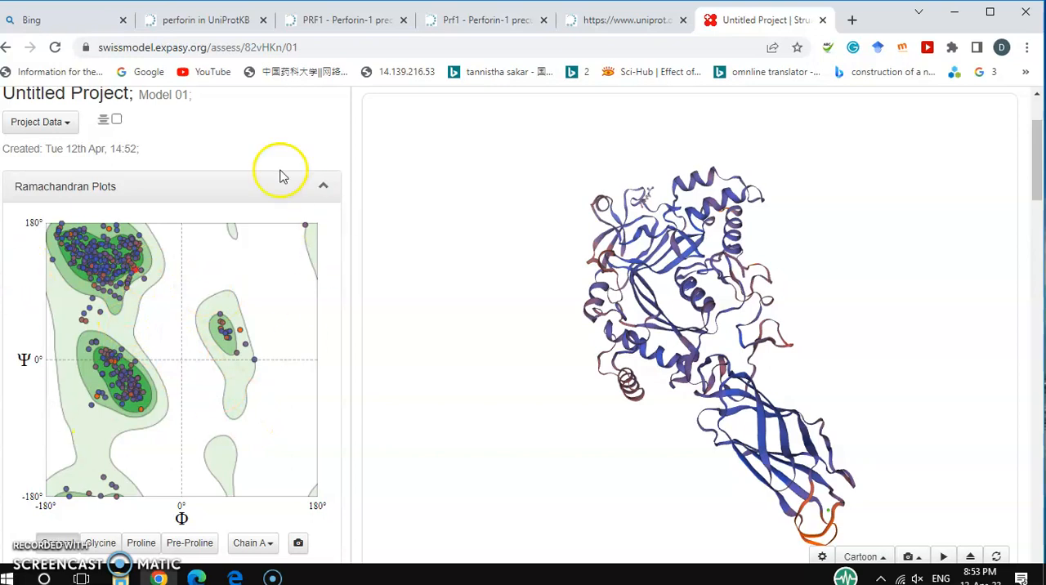
{"action": "mouse_move", "coordinate": [259, 413]}
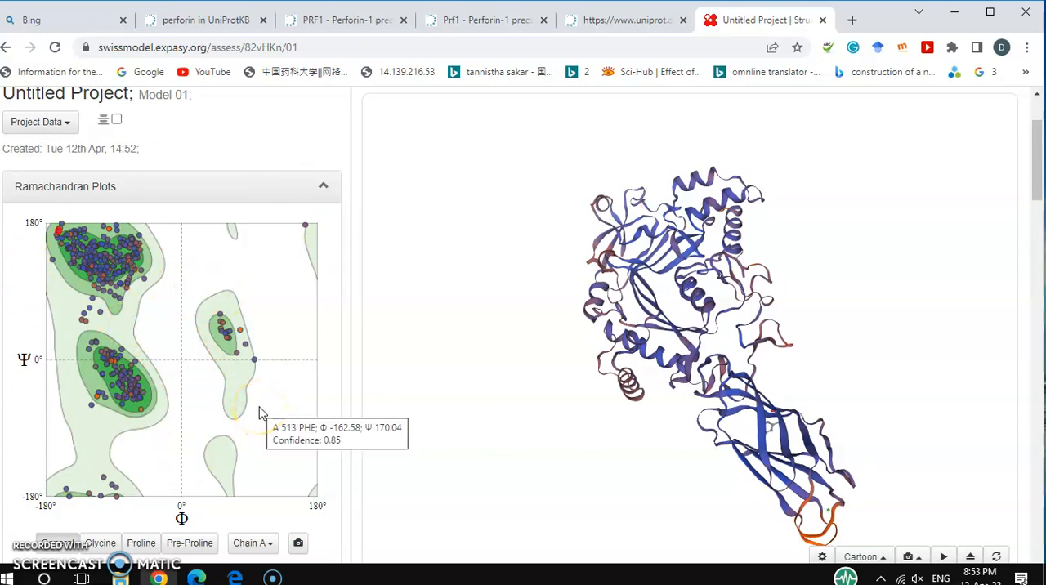
{"action": "mouse_move", "coordinate": [245, 346]}
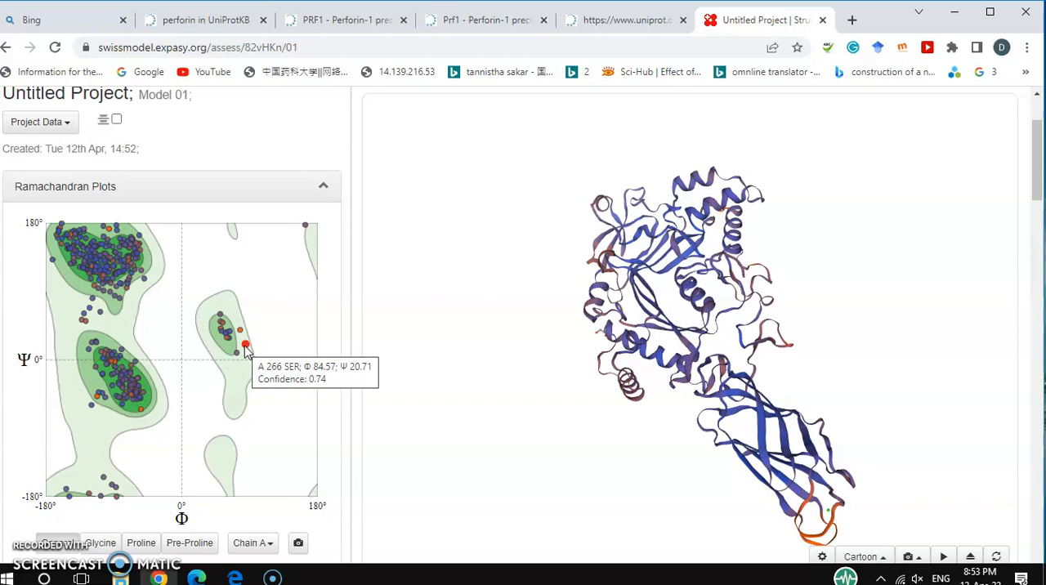
{"action": "left_click", "coordinate": [248, 346]}
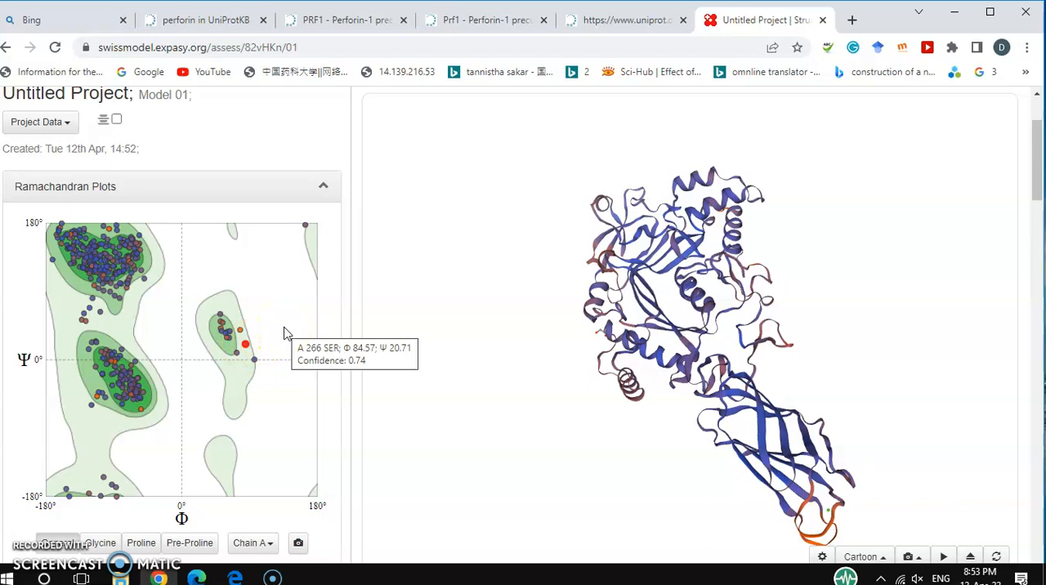
{"action": "left_click", "coordinate": [342, 299]}
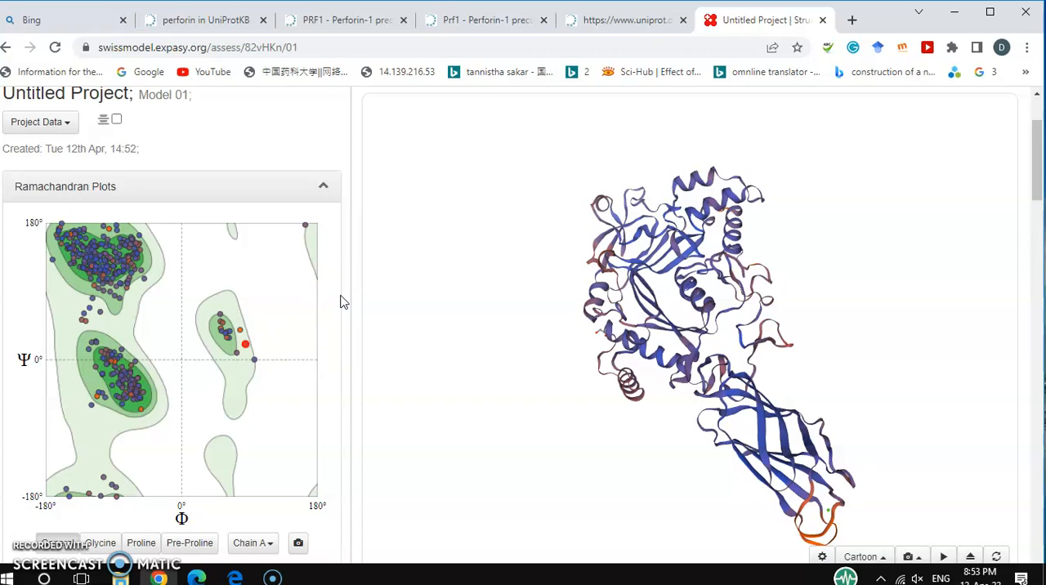
Review the MolProbity results, including Ramachandran favoured, outliers, bad bonds and bad angles, and return to the Ramachandran plot.
{"action": "left_click_drag", "start_coordinate": [1035, 149], "coordinate": [1038, 215]}
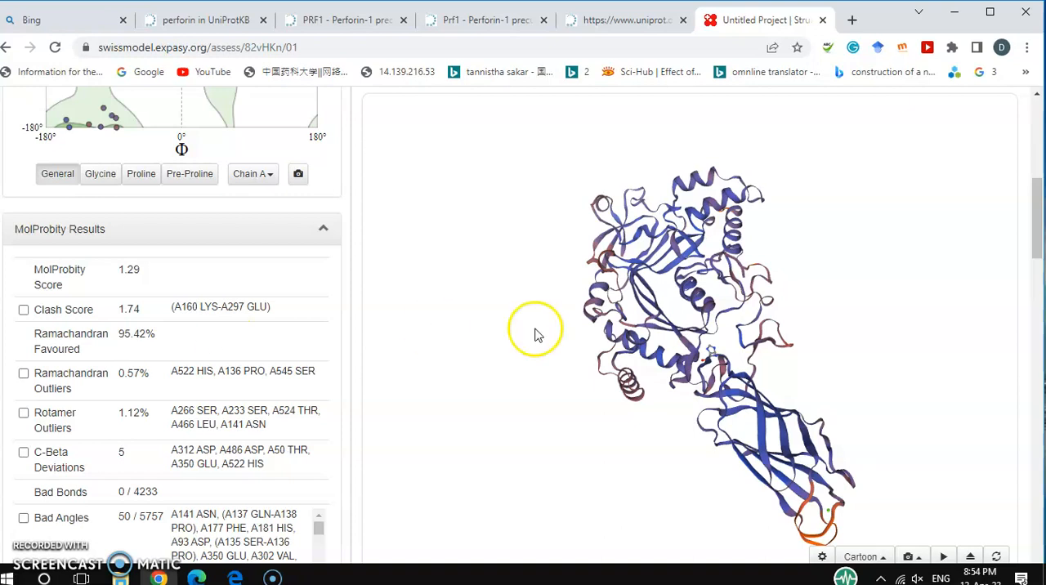
{"action": "left_click_drag", "start_coordinate": [1038, 211], "coordinate": [1040, 231]}
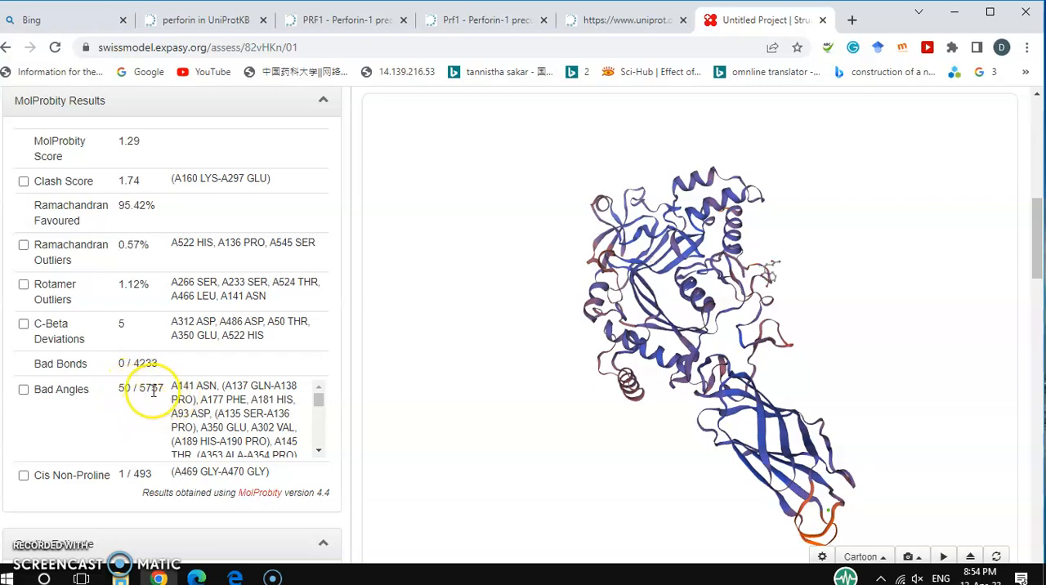
{"action": "left_click", "coordinate": [126, 401]}
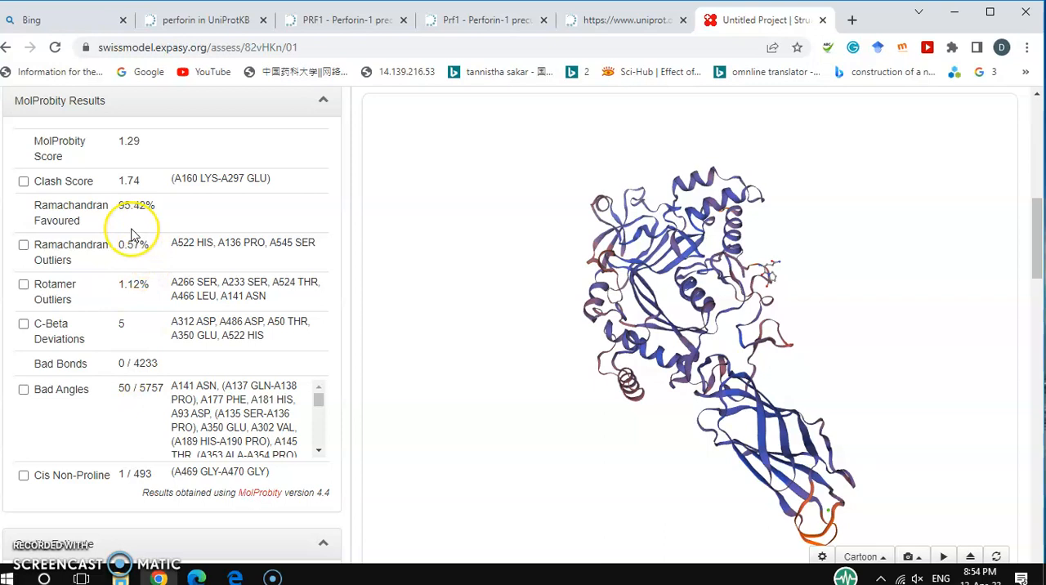
{"action": "left_click", "coordinate": [333, 300]}
{"action": "left_click_drag", "start_coordinate": [1035, 252], "coordinate": [1030, 169]}
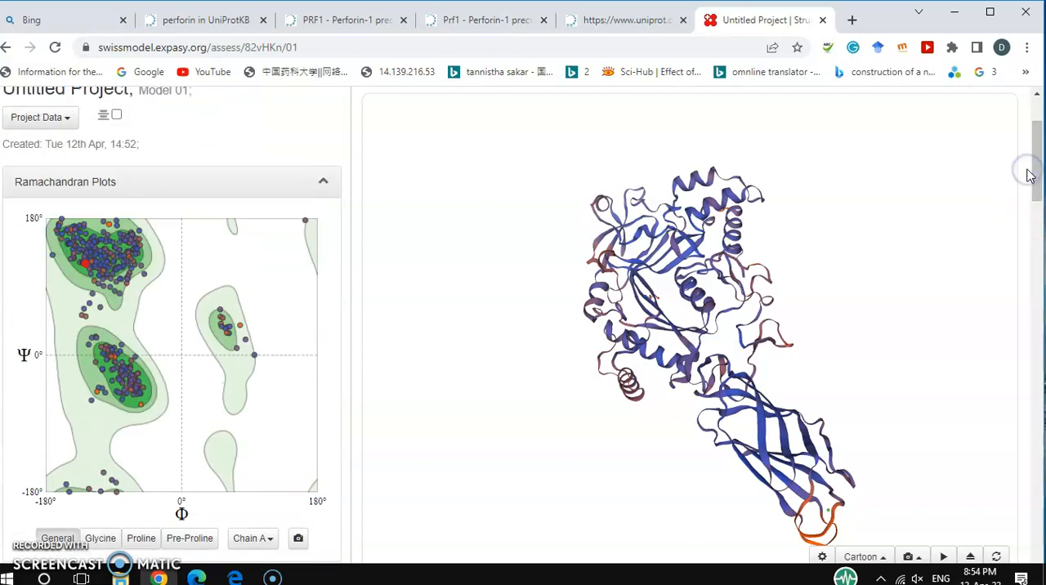